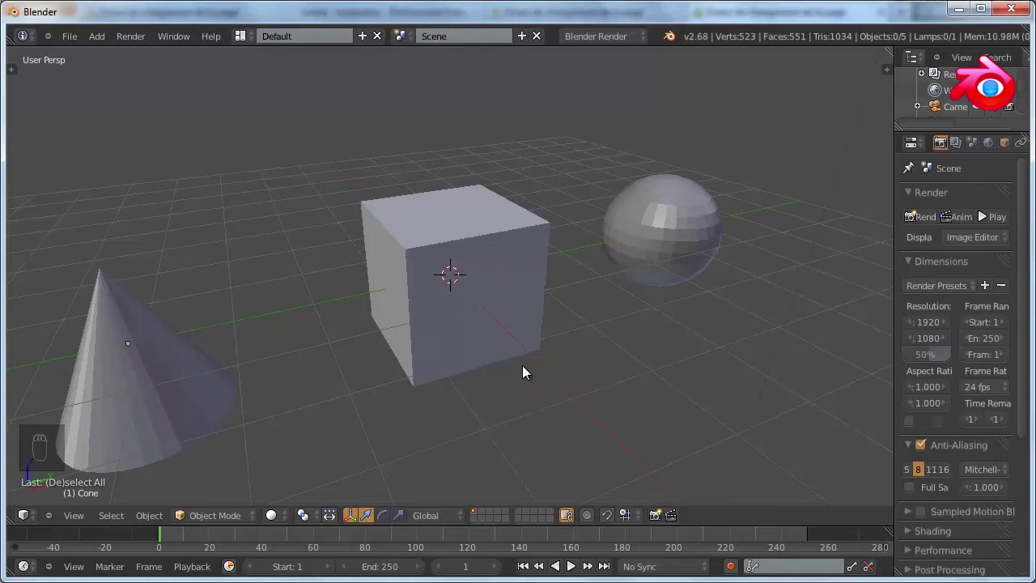
# Select the cube, sphere and cone one at a time, switching repeatedly between the three objects
pyautogui.rightClick(506, 259)
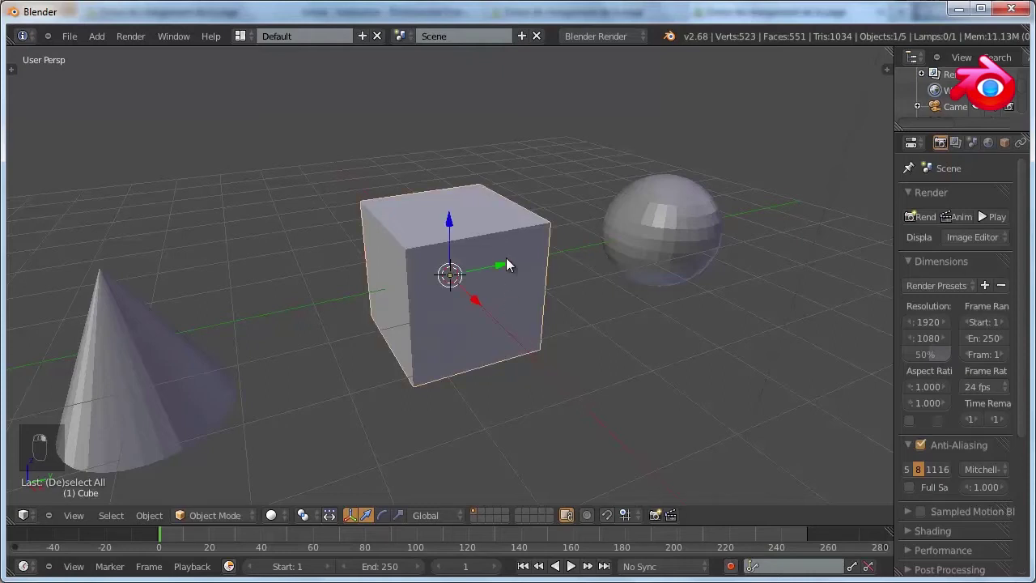
pyautogui.rightClick(647, 223)
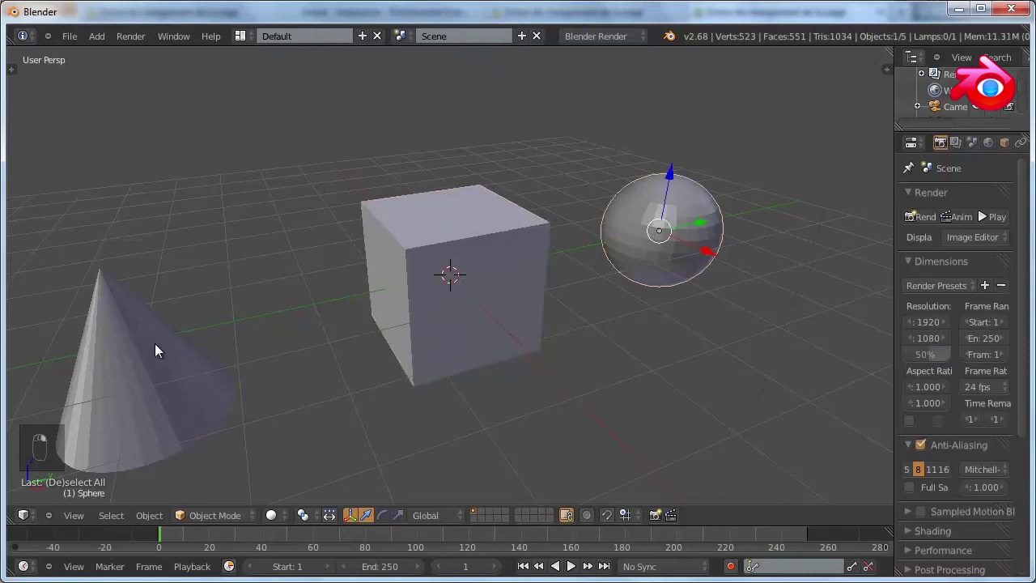
pyautogui.rightClick(115, 364)
pyautogui.rightClick(485, 297)
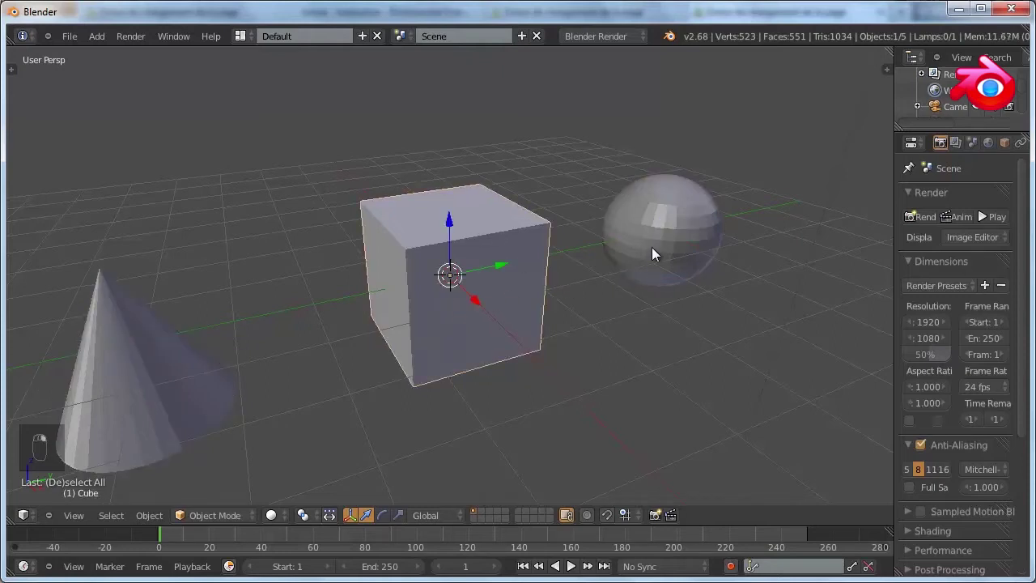
pyautogui.rightClick(655, 241)
pyautogui.rightClick(479, 317)
pyautogui.rightClick(156, 385)
pyautogui.rightClick(454, 345)
pyautogui.rightClick(687, 232)
pyautogui.rightClick(495, 256)
pyautogui.rightClick(102, 368)
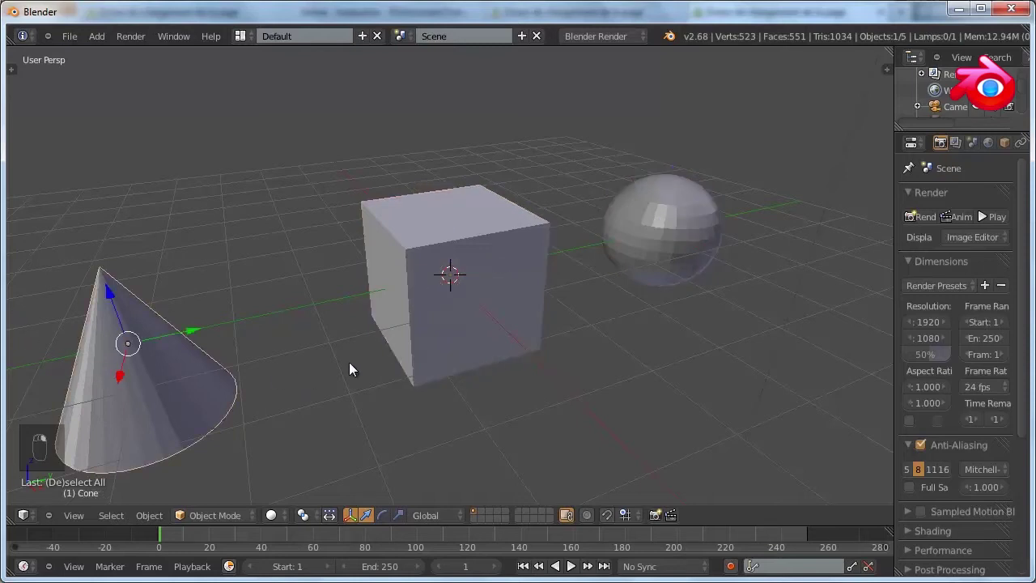
pyautogui.rightClick(399, 348)
# Select the sphere, cube and cone together, and reduce the selection to the cube alone
pyautogui.rightClick(670, 243)
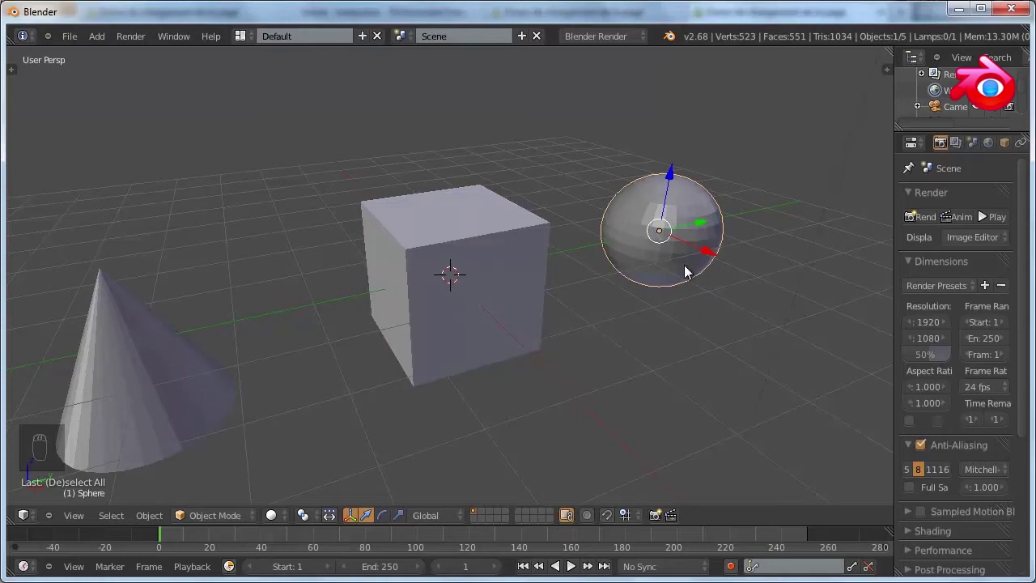
pyautogui.keyDown('shift'); pyautogui.rightClick(498, 274); pyautogui.keyUp('shift')
pyautogui.keyDown('shift'); pyautogui.rightClick(137, 356); pyautogui.keyUp('shift')
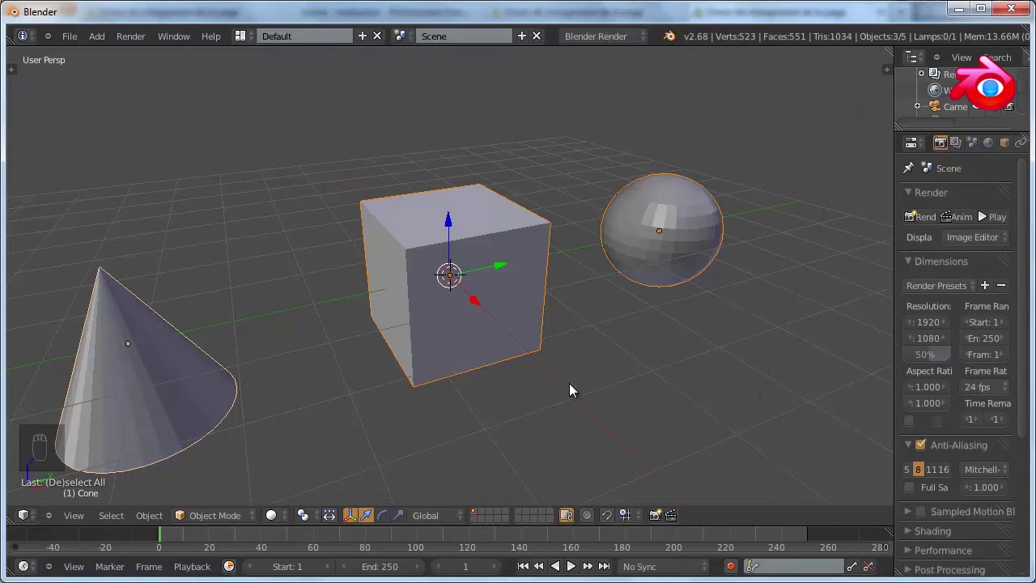
pyautogui.keyDown('shift'); pyautogui.rightClick(489, 335); pyautogui.keyUp('shift')
pyautogui.rightClick(461, 335)
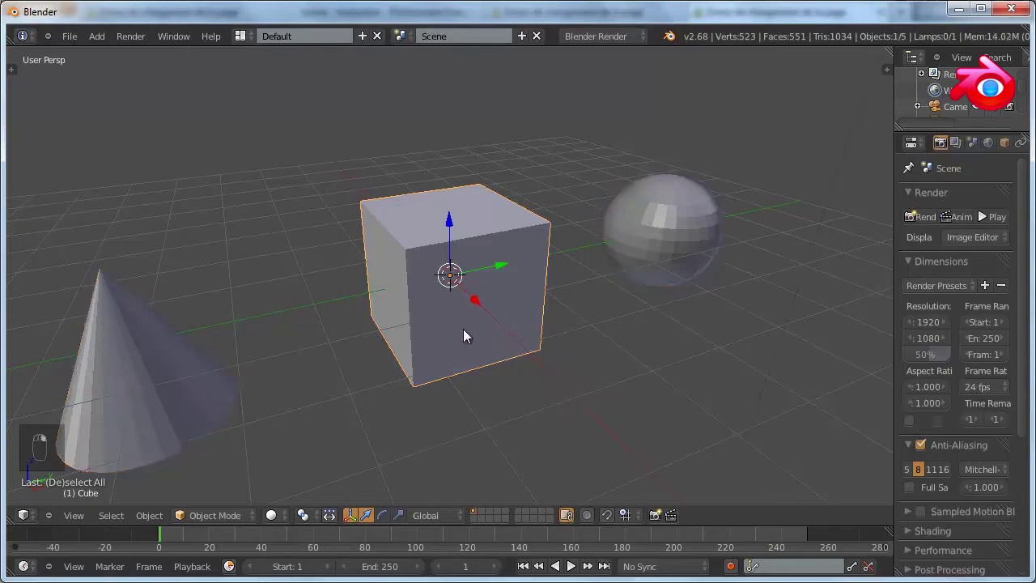
# Select the cone, cube and sphere together, and remove the sphere from the selection
pyautogui.rightClick(173, 376)
pyautogui.keyDown('shift'); pyautogui.rightClick(486, 316); pyautogui.keyUp('shift')
pyautogui.keyDown('shift'); pyautogui.rightClick(641, 263); pyautogui.keyUp('shift')
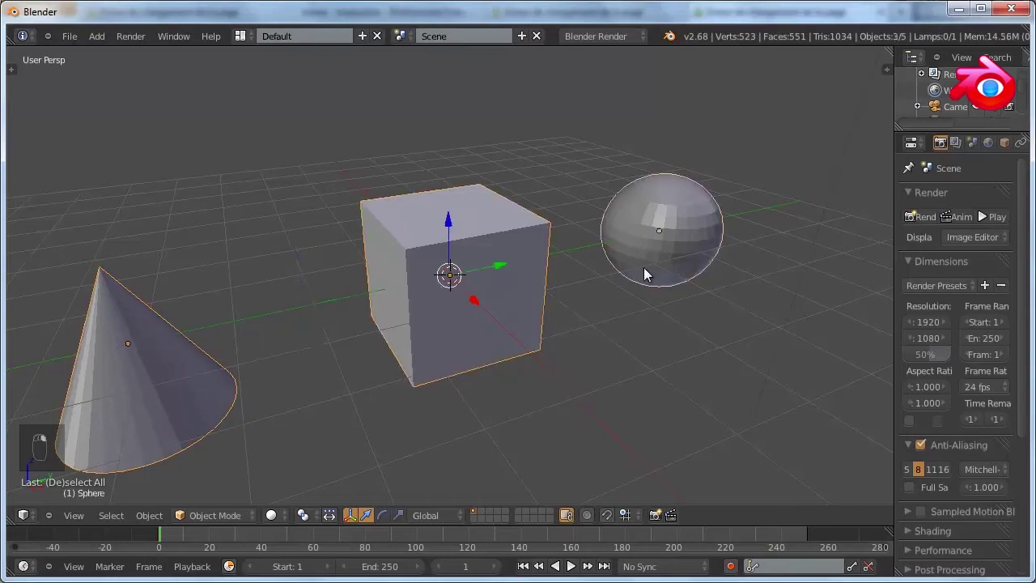
pyautogui.keyDown('shift'); pyautogui.rightClick(636, 270); pyautogui.keyUp('shift')
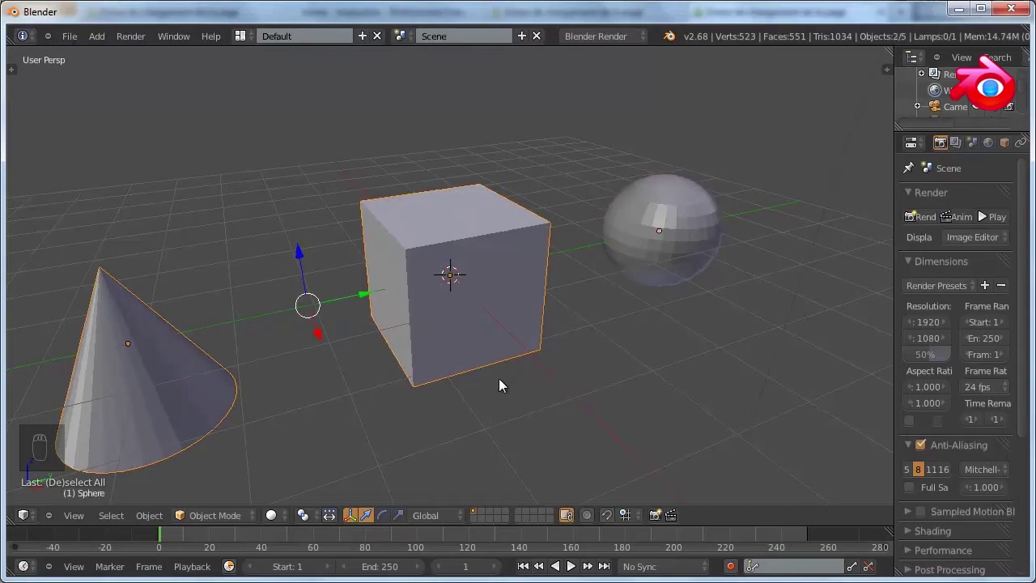
pyautogui.scroll(-2, 620, 358)
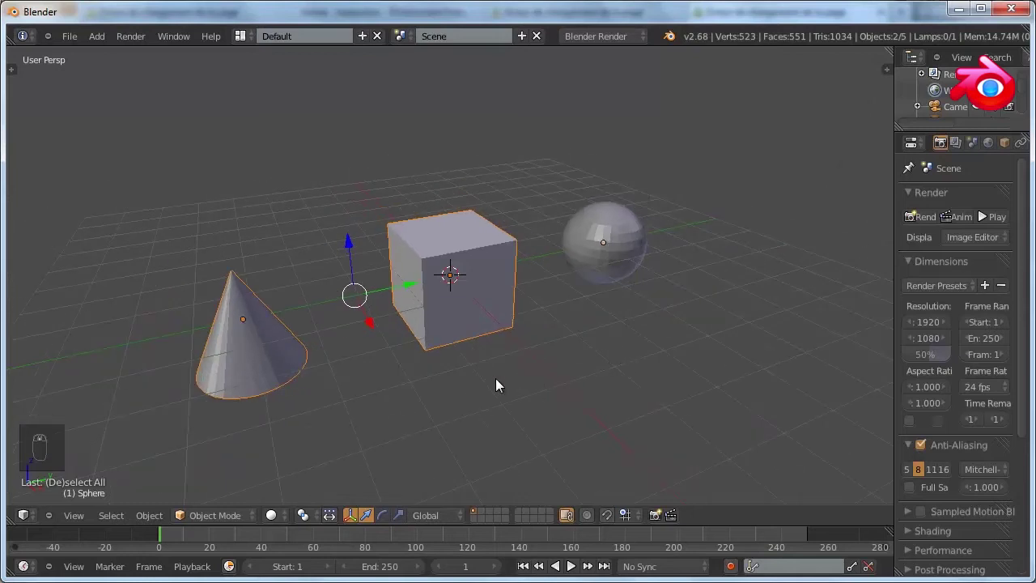
pyautogui.moveTo(547, 393); pyautogui.dragTo(624, 365, button='middle')
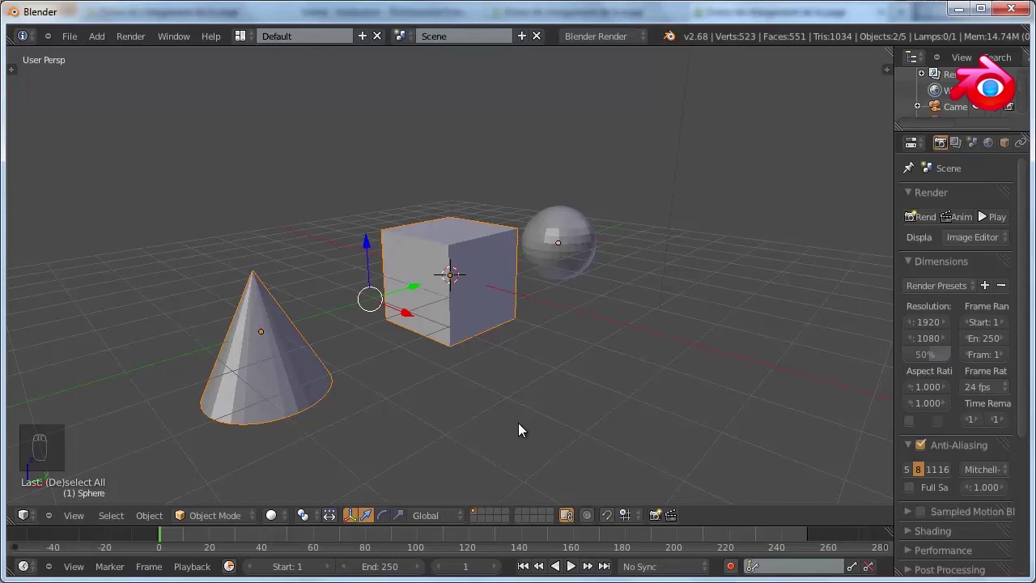
# Open the recent file columbia.blend
pyautogui.click(69, 39)
pyautogui.moveTo(143, 85)
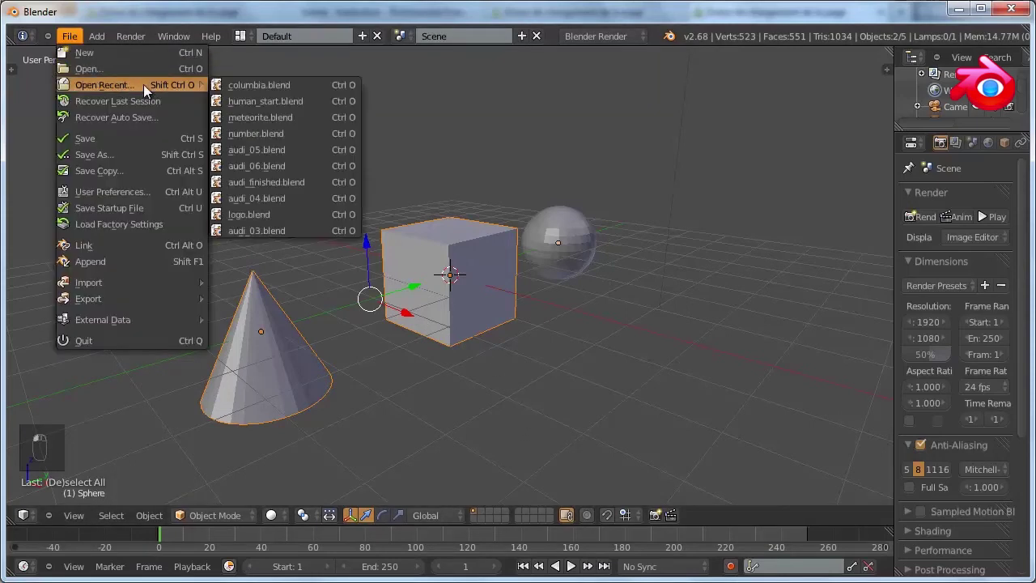
pyautogui.click(232, 85)
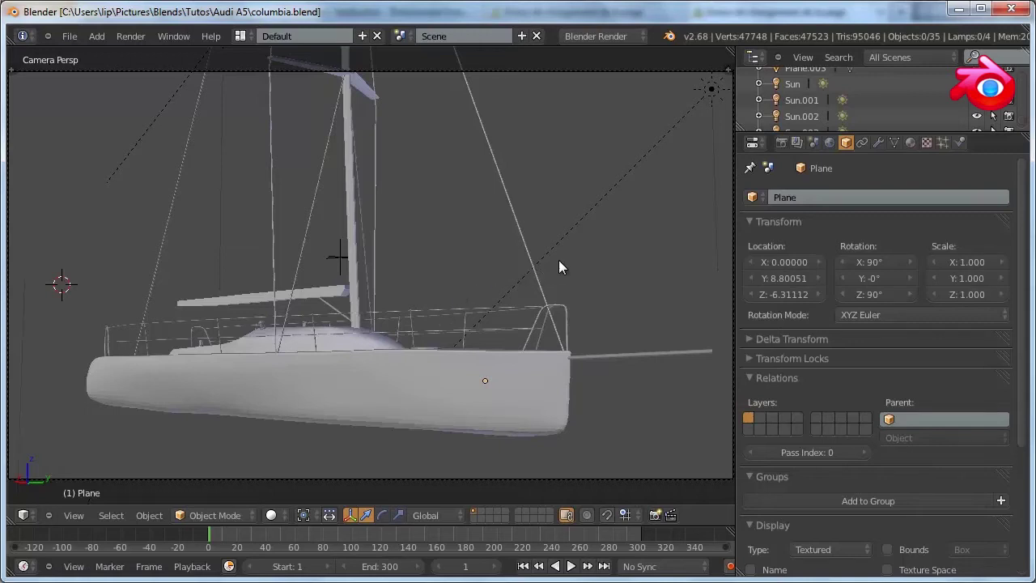
# Select the sailboat's hull, show the transform manipulator and enter Edit Mode on it
pyautogui.moveTo(535, 269); pyautogui.dragTo(488, 316, button='middle')
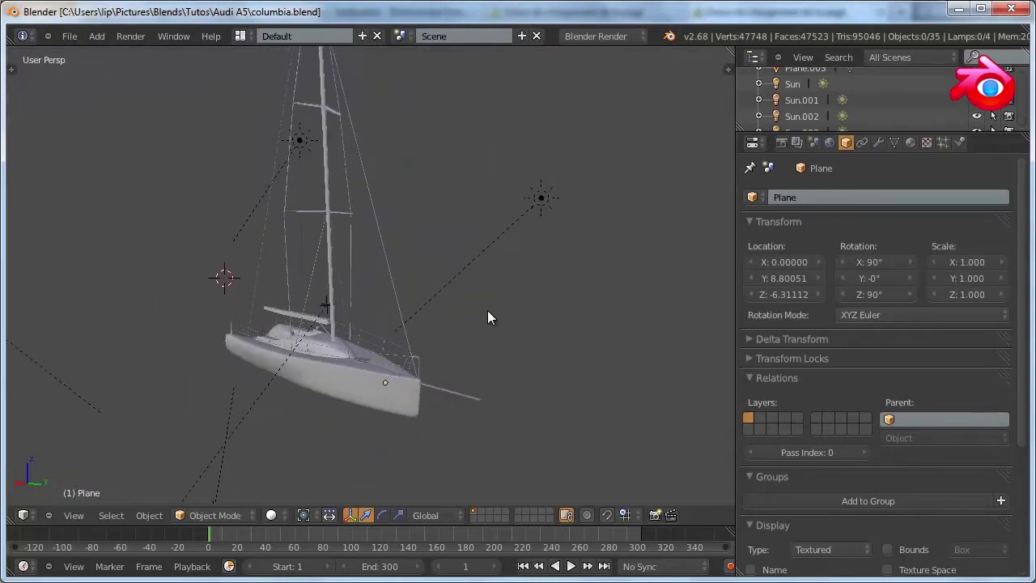
pyautogui.moveTo(426, 316); pyautogui.dragTo(497, 252, button='middle')
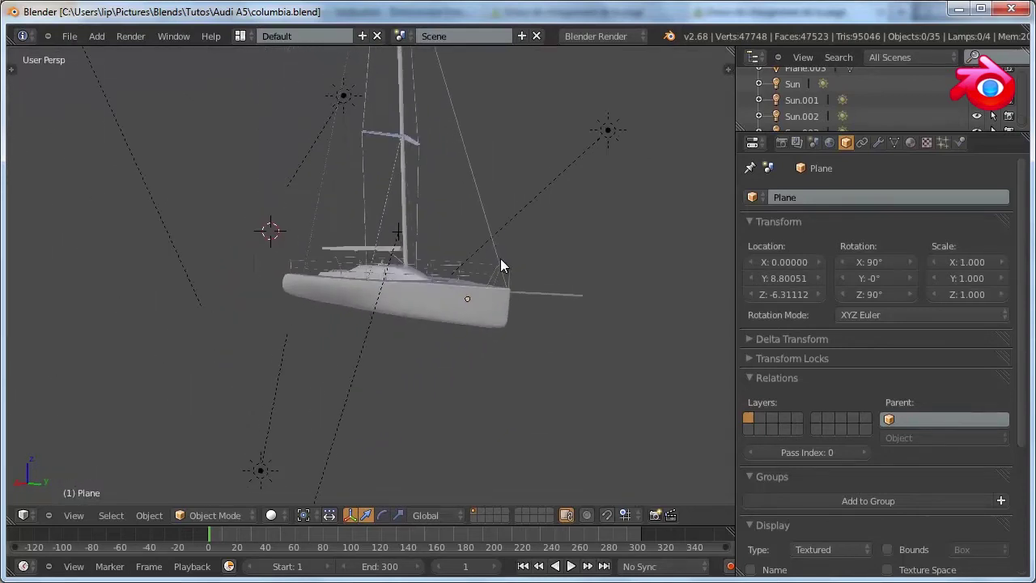
pyautogui.scroll(3, 500, 265)
pyautogui.moveTo(616, 323); pyautogui.dragTo(531, 339, button='middle')
pyautogui.moveTo(397, 321); pyautogui.dragTo(496, 299, button='middle')
pyautogui.hotkey('ctrl', 'space')
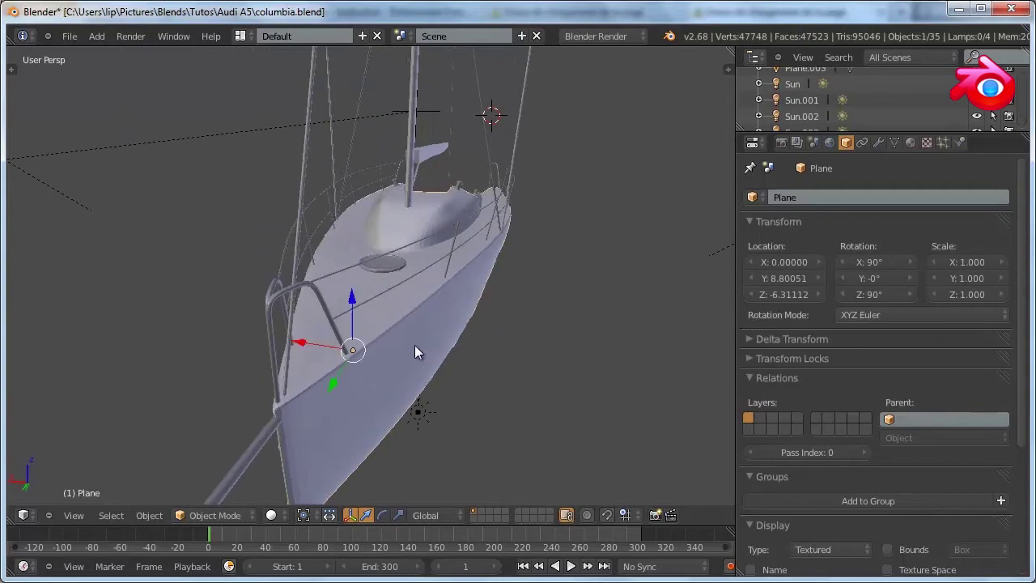
pyautogui.press('Tab')
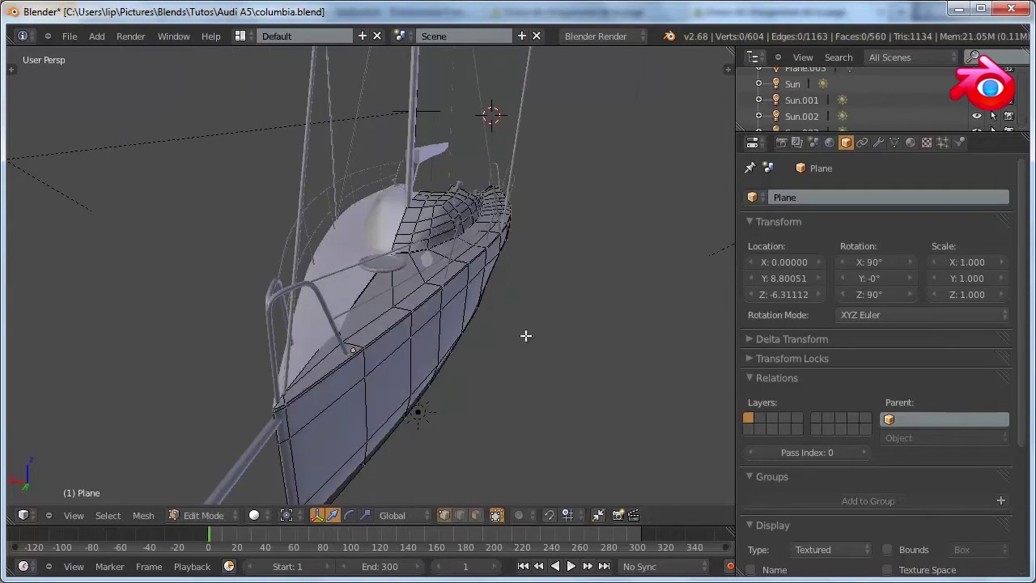
# Examine the hull's mesh structure in wireframe display and return to solid shading
pyautogui.scroll(4, 530, 334)
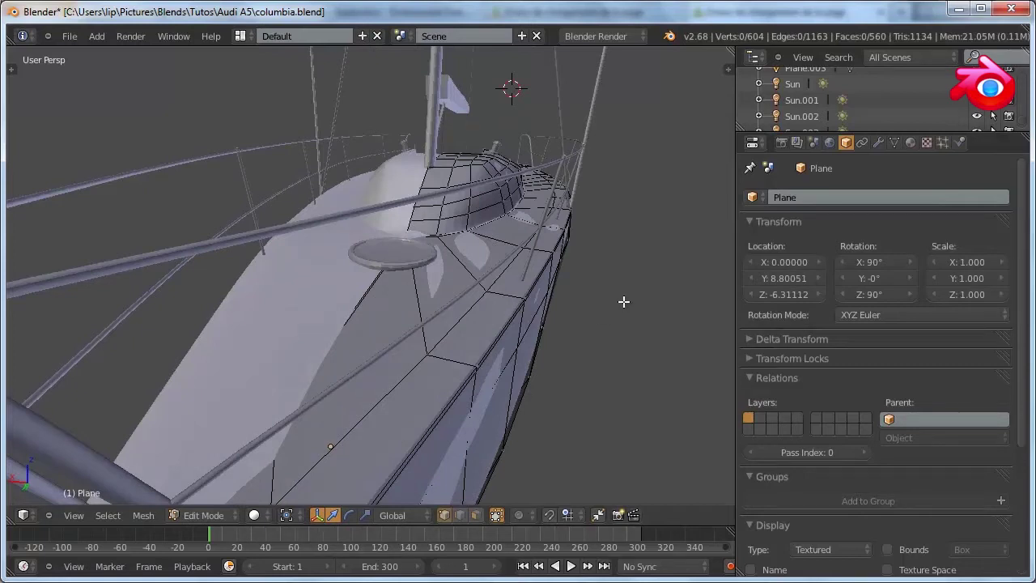
pyautogui.press('z')
pyautogui.moveTo(610, 334); pyautogui.dragTo(596, 326, button='middle')
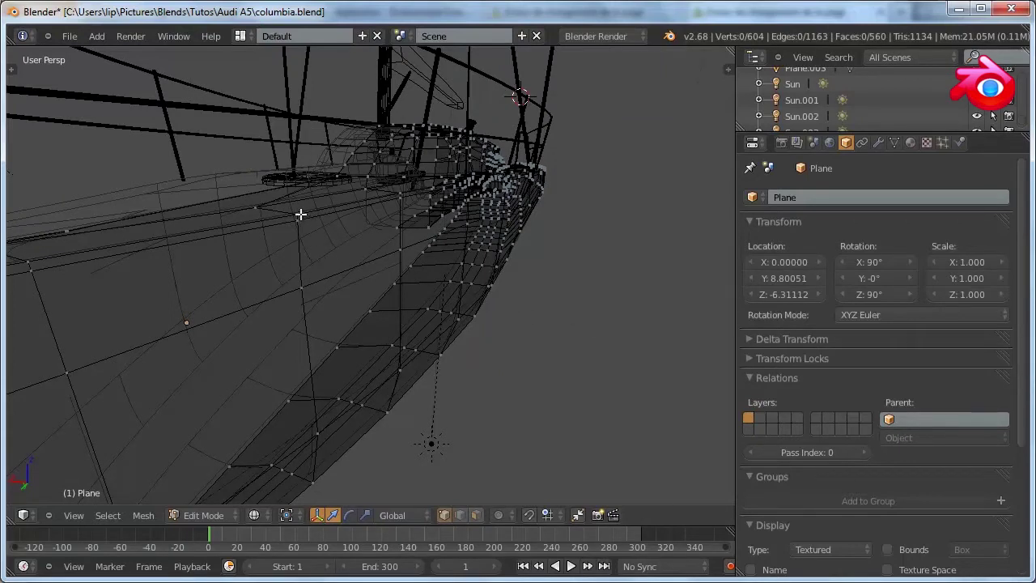
pyautogui.scroll(-5, 492, 165)
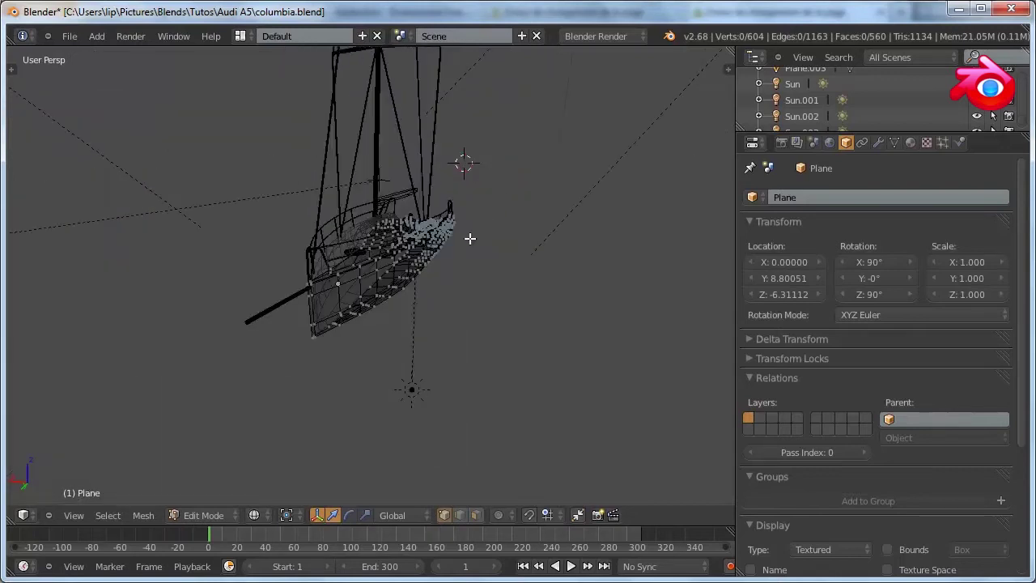
pyautogui.moveTo(469, 238); pyautogui.dragTo(475, 239, button='middle')
pyautogui.scroll(6, 475, 240)
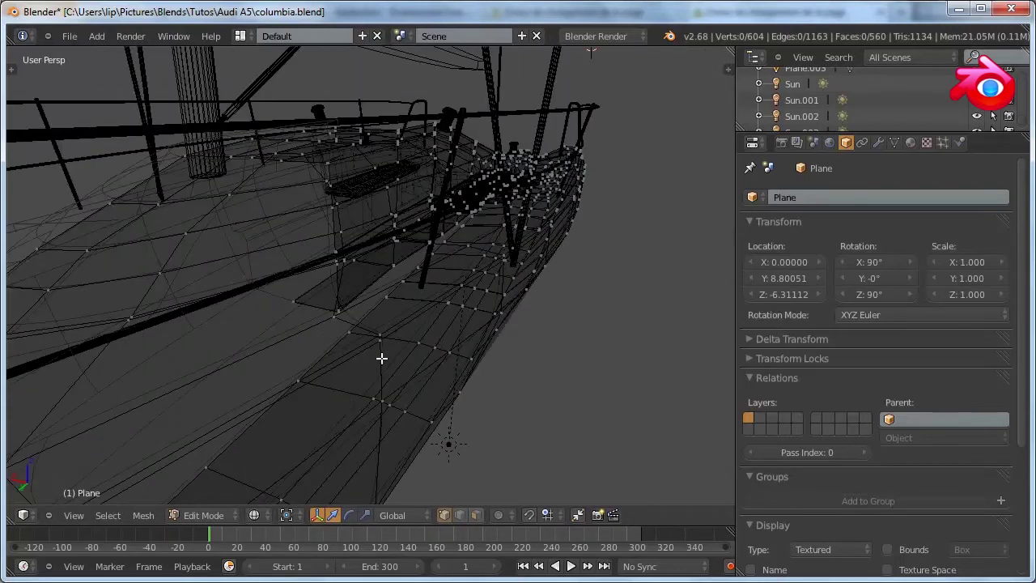
pyautogui.scroll(-2, 443, 313)
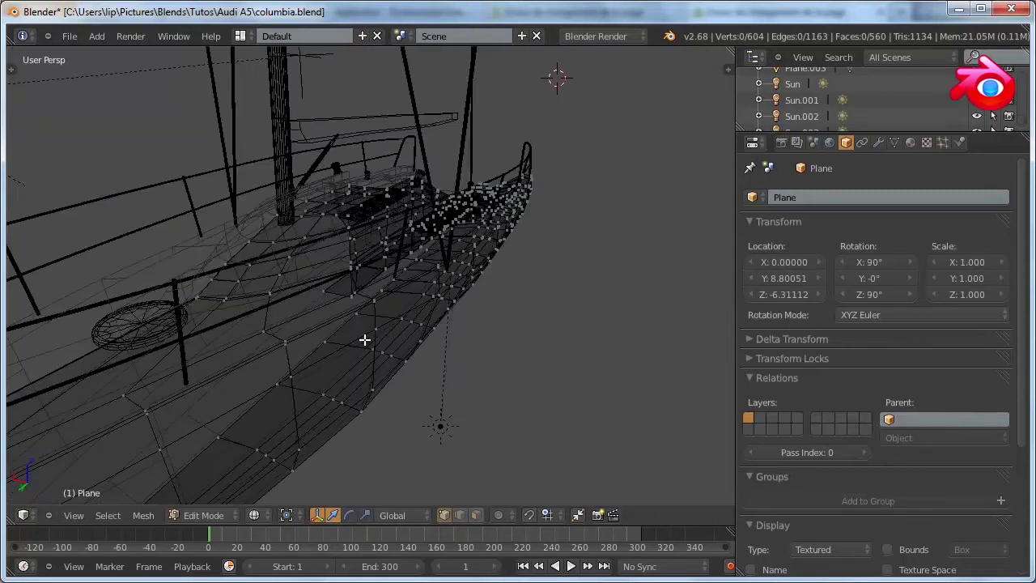
pyautogui.press('z')
pyautogui.scroll(1, 381, 323)
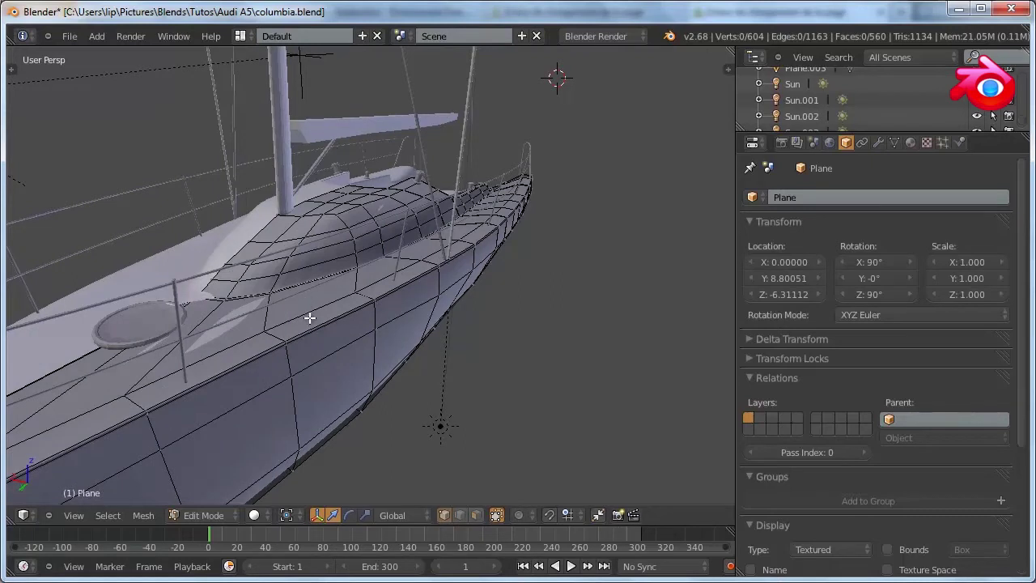
# Select two neighbouring vertices on the middle horizontal edge line of the hull's side
pyautogui.moveTo(308, 316)
pyautogui.keyDown('shift'); pyautogui.mouseDown(button='middle')
pyautogui.moveTo(371, 271)
pyautogui.moveTo(397, 226)
pyautogui.moveTo(405, 250)
pyautogui.mouseUp(button='middle'); pyautogui.keyUp('shift')
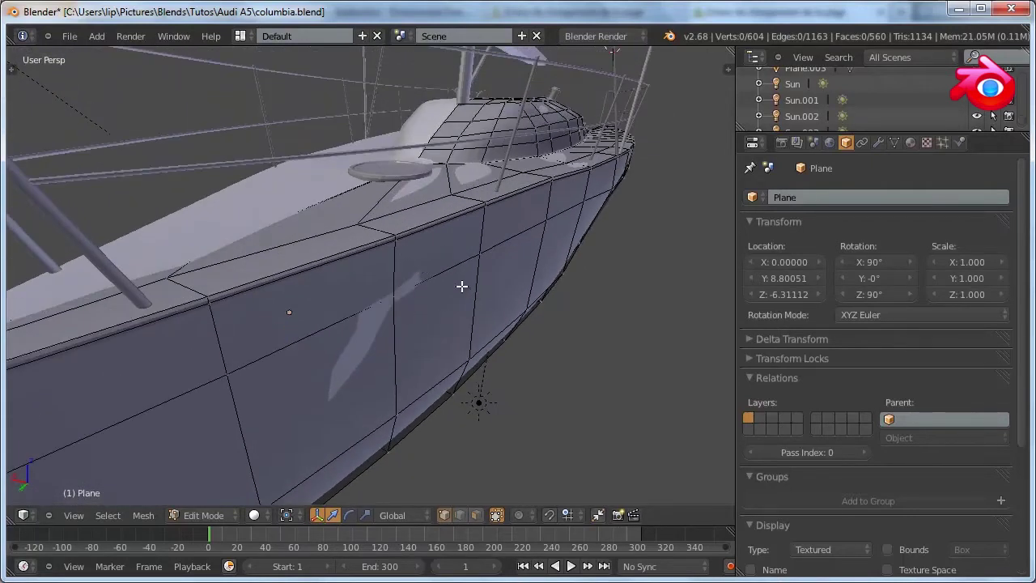
pyautogui.rightClick(480, 251)
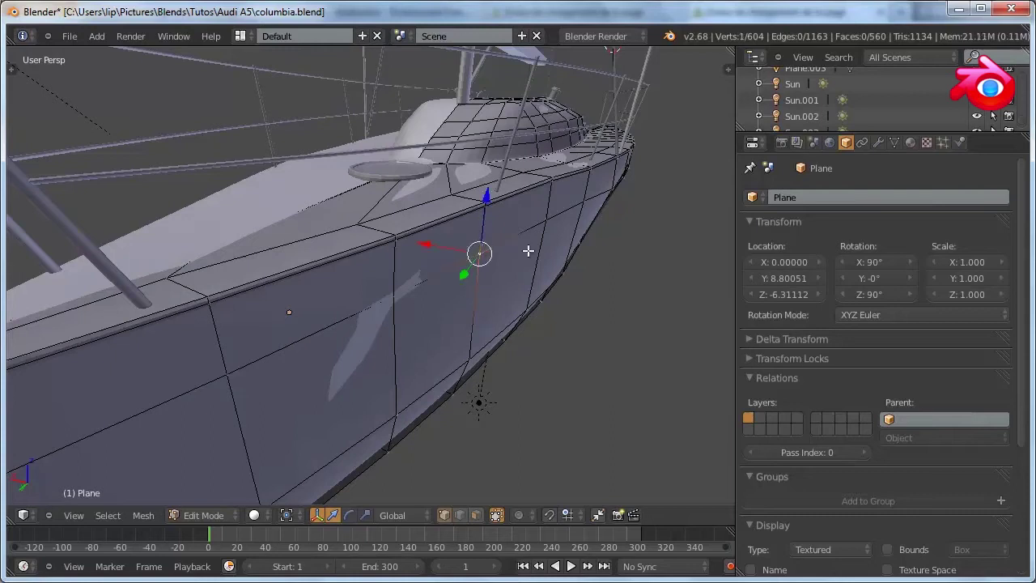
pyautogui.moveTo(532, 264); pyautogui.dragTo(508, 263, button='middle')
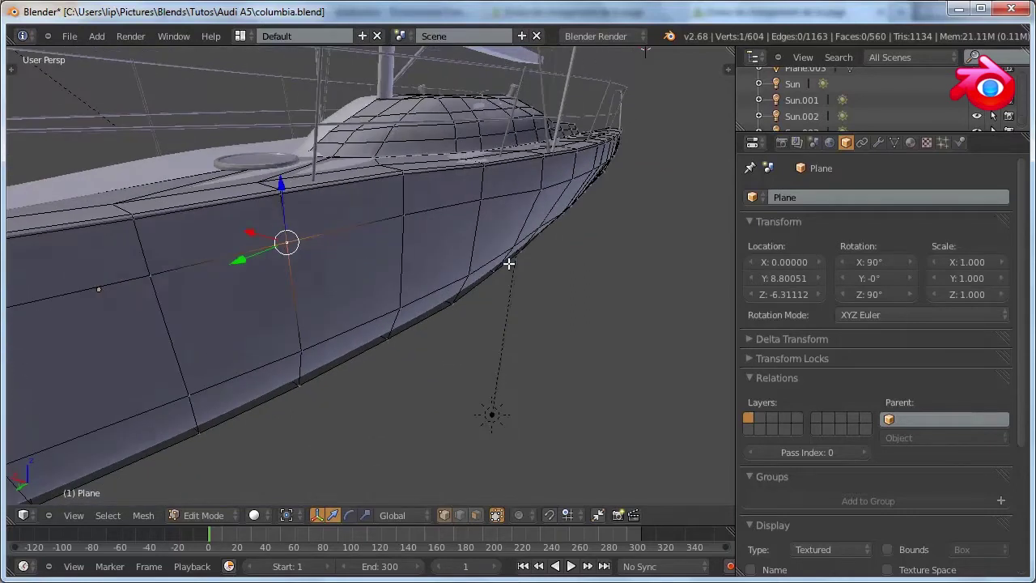
pyautogui.keyDown('shift'); pyautogui.rightClick(406, 218); pyautogui.keyUp('shift')
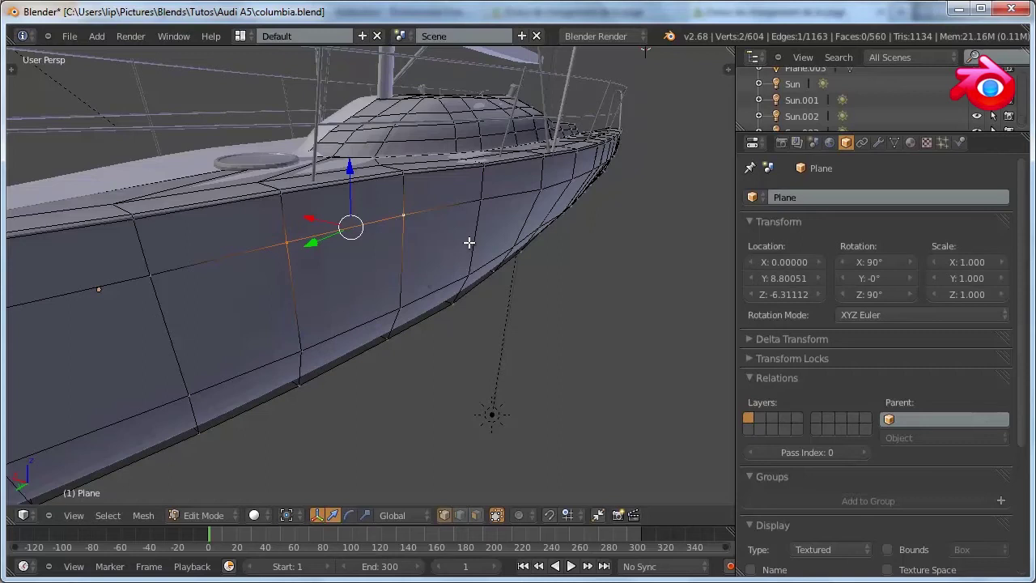
# Add a new Grease Pencil data block with one new layer to the 3D view
pyautogui.scroll(-4, 458, 225)
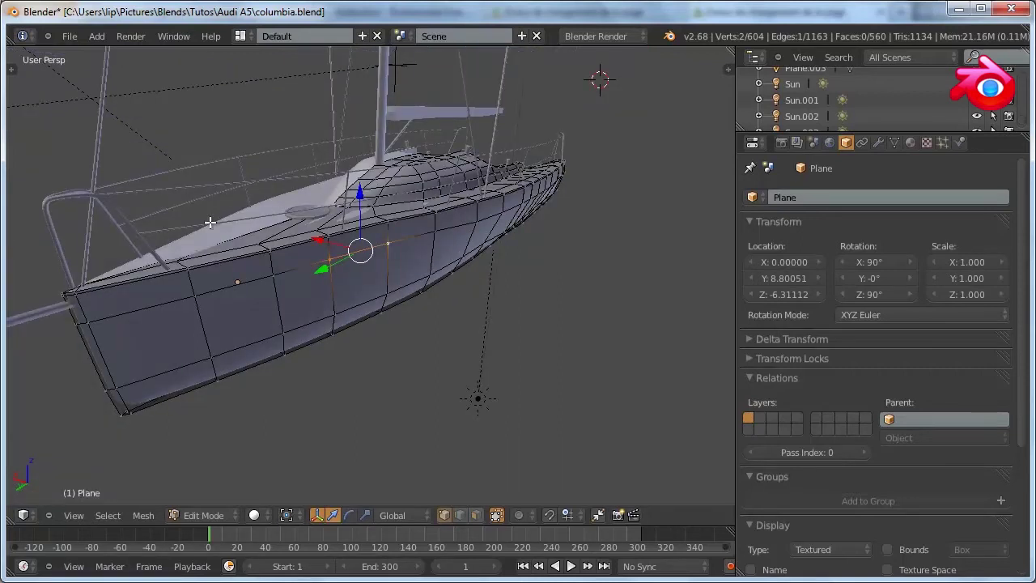
pyautogui.moveTo(259, 207); pyautogui.dragTo(334, 203, button='middle')
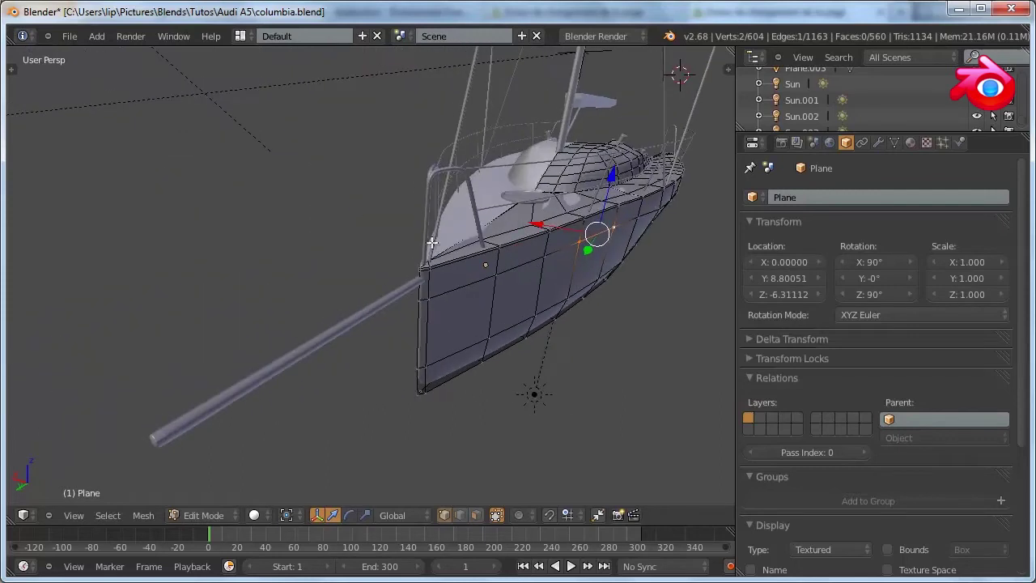
pyautogui.moveTo(455, 260); pyautogui.dragTo(378, 247, button='middle')
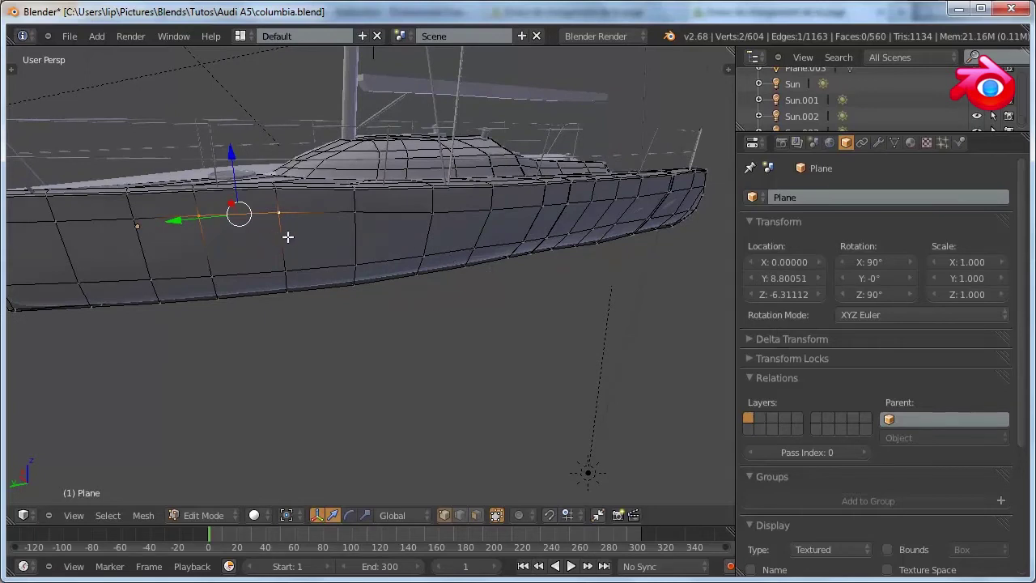
pyautogui.moveTo(287, 235)
pyautogui.mouseDown(button='middle')
pyautogui.moveTo(321, 245)
pyautogui.moveTo(286, 241)
pyautogui.moveTo(294, 244)
pyautogui.mouseUp(button='middle')
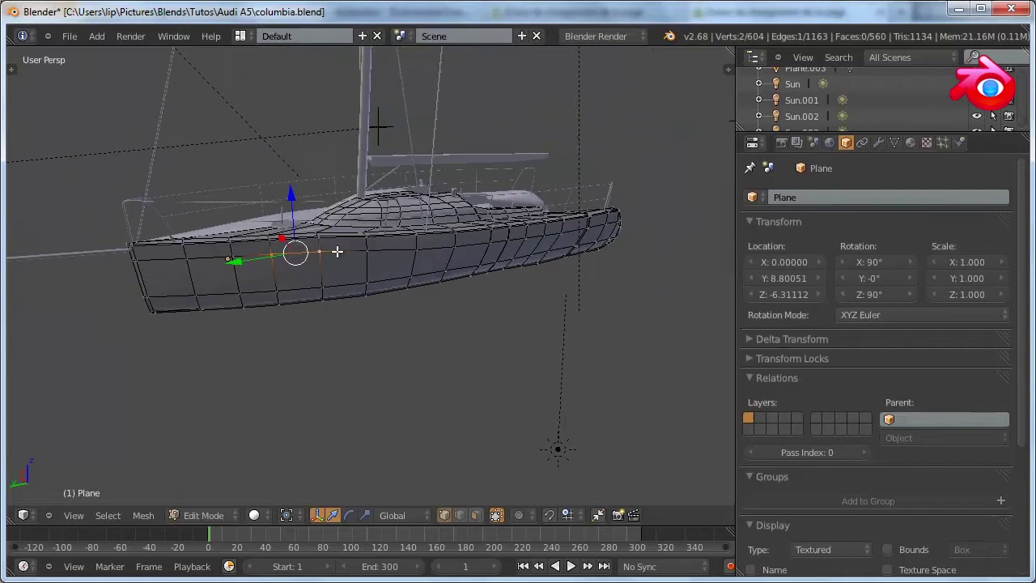
pyautogui.press('n')
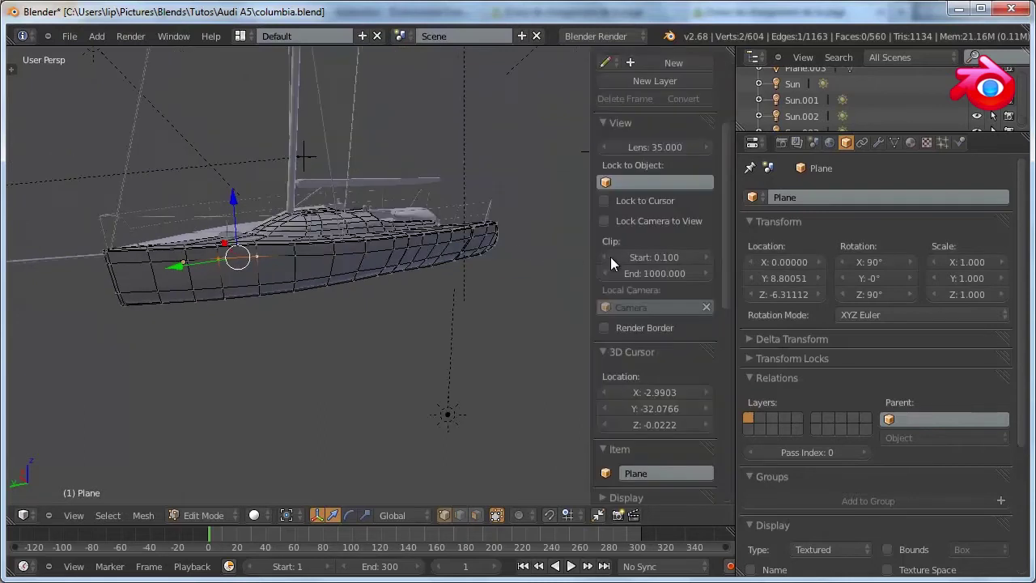
pyautogui.scroll(5, 689, 236)
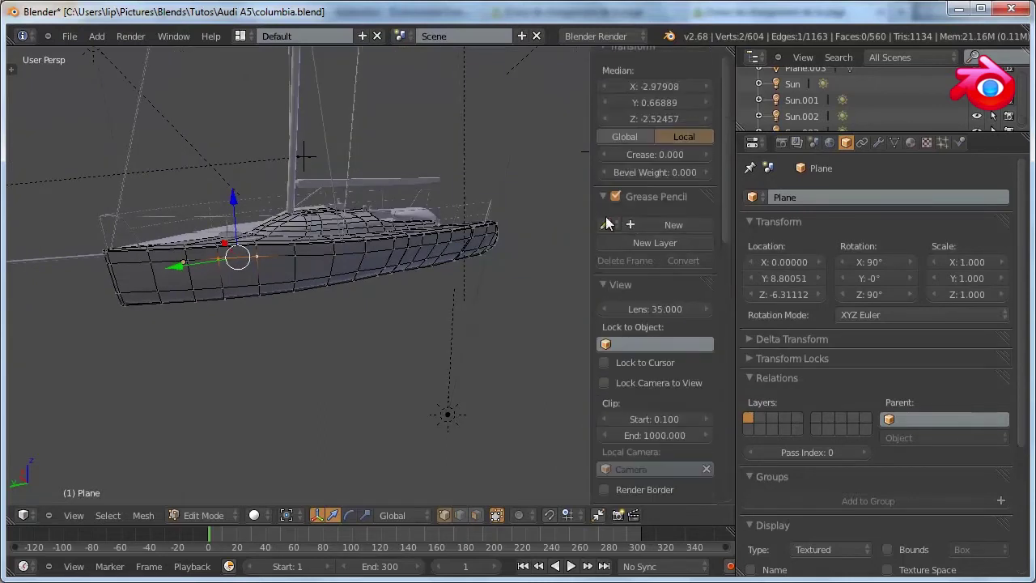
pyautogui.click(651, 226)
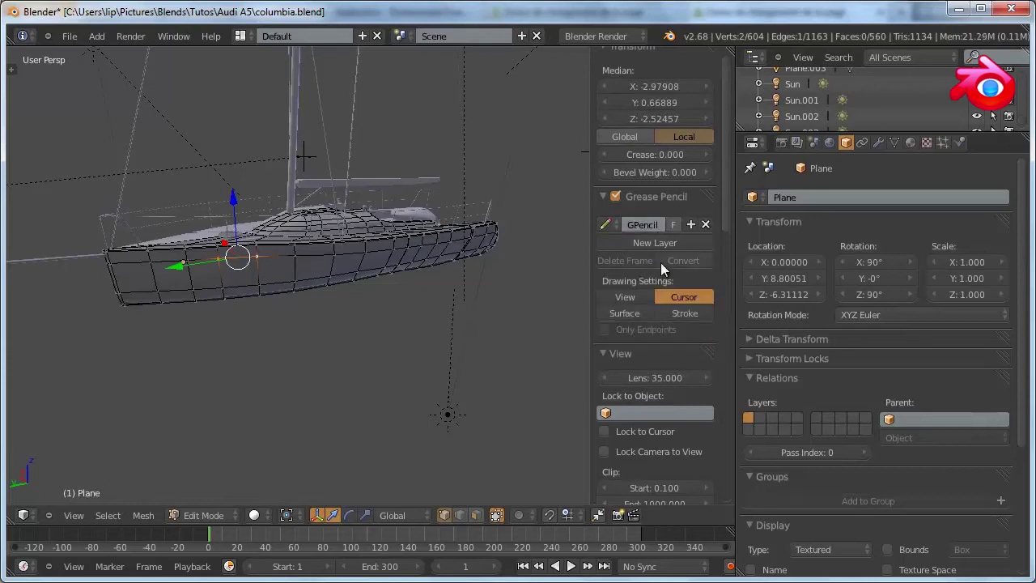
pyautogui.click(663, 245)
# Set the Grease Pencil layer's stroke colour to a bright pure red
pyautogui.click(640, 318)
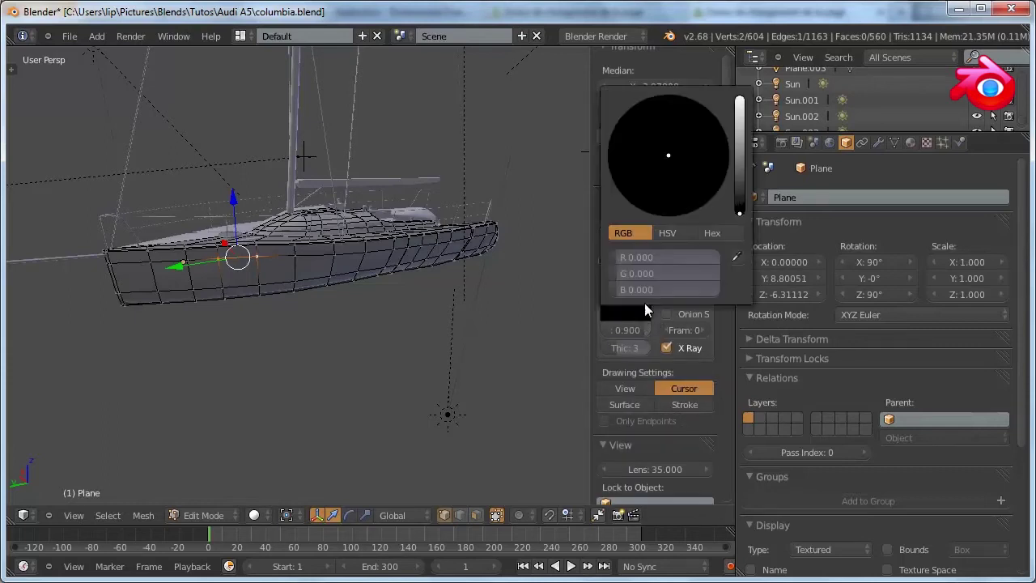
pyautogui.moveTo(739, 187); pyautogui.dragTo(745, 115)
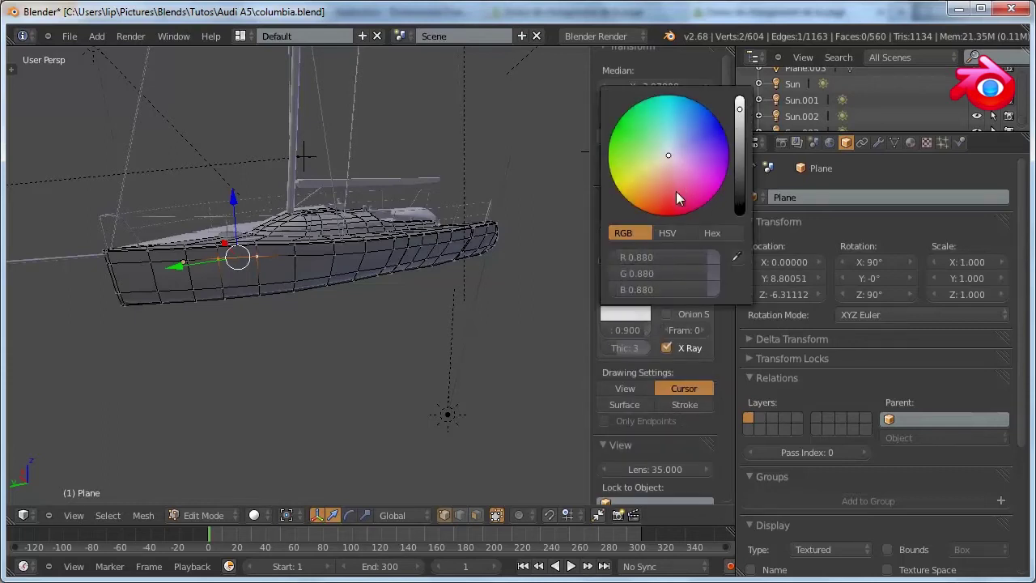
pyautogui.moveTo(676, 191); pyautogui.dragTo(666, 218)
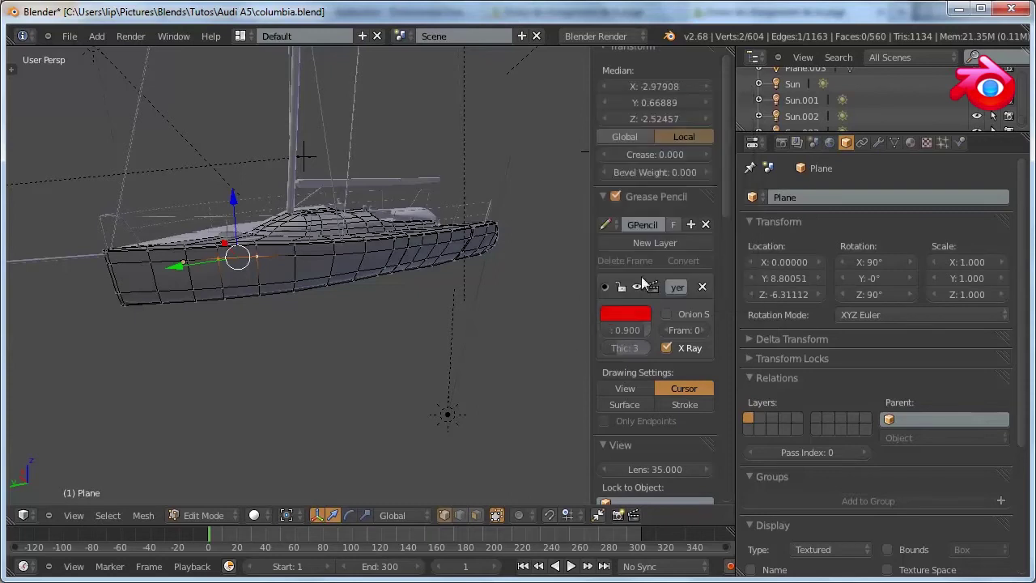
# Show the sailboat from the right side in orthographic projection with wireframe display
pyautogui.press('KP_3')
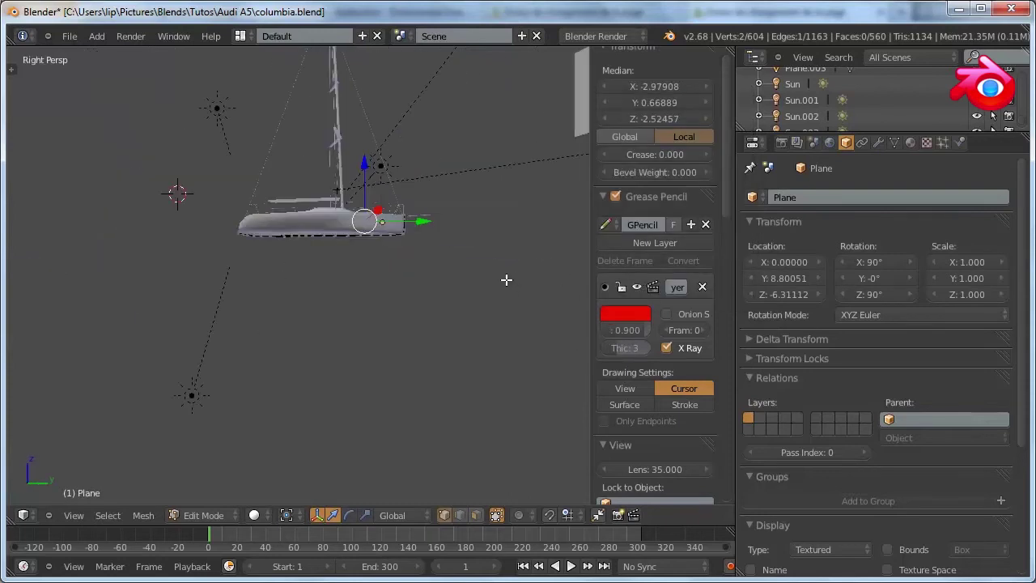
pyautogui.scroll(3, 478, 275)
pyautogui.moveTo(454, 253); pyautogui.dragTo(427, 250, button='middle')
pyautogui.press('KP_3')
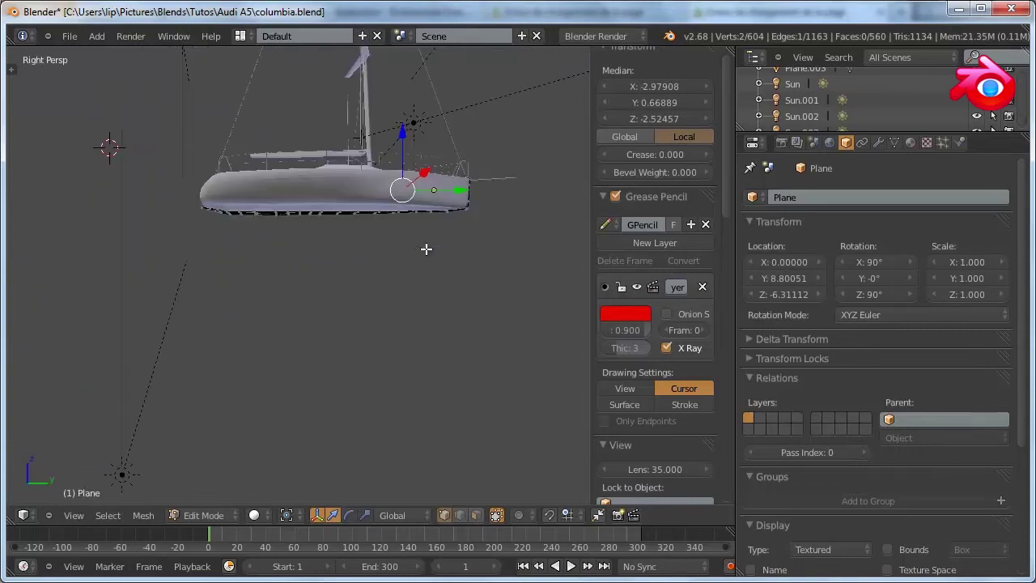
pyautogui.press('KP_5')
pyautogui.scroll(3, 423, 245)
pyautogui.keyDown('shift'); pyautogui.moveTo(434, 257); pyautogui.dragTo(445, 431, button='middle'); pyautogui.keyUp('shift')
pyautogui.press('z')
pyautogui.scroll(1, 419, 259)
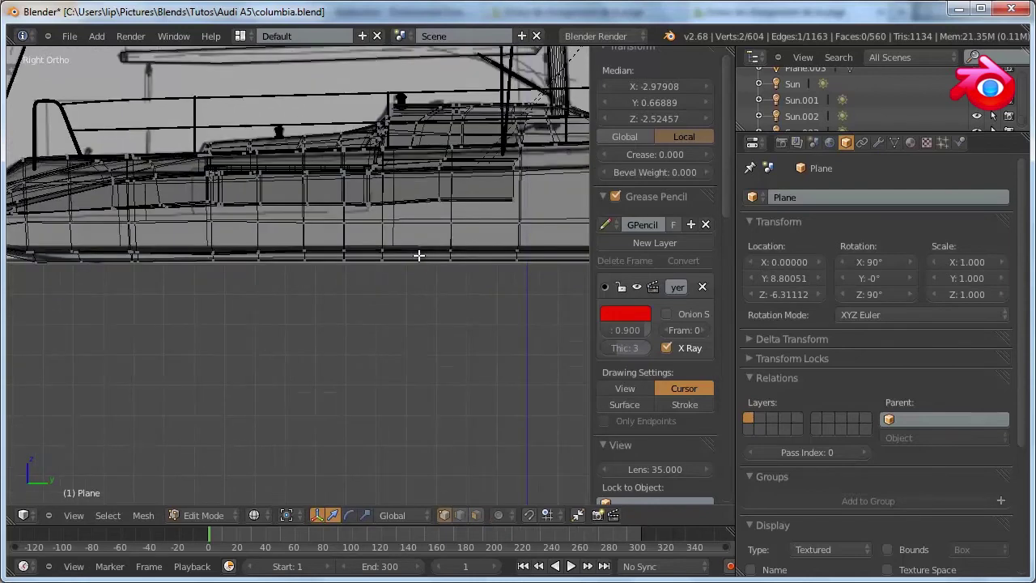
# Centre the side view on the hull's forward half, hide the properties sidebar and maximize the 3D view
pyautogui.moveTo(404, 259)
pyautogui.keyDown('shift'); pyautogui.mouseDown(button='middle')
pyautogui.moveTo(321, 374)
pyautogui.moveTo(221, 382)
pyautogui.mouseUp(button='middle'); pyautogui.keyUp('shift')
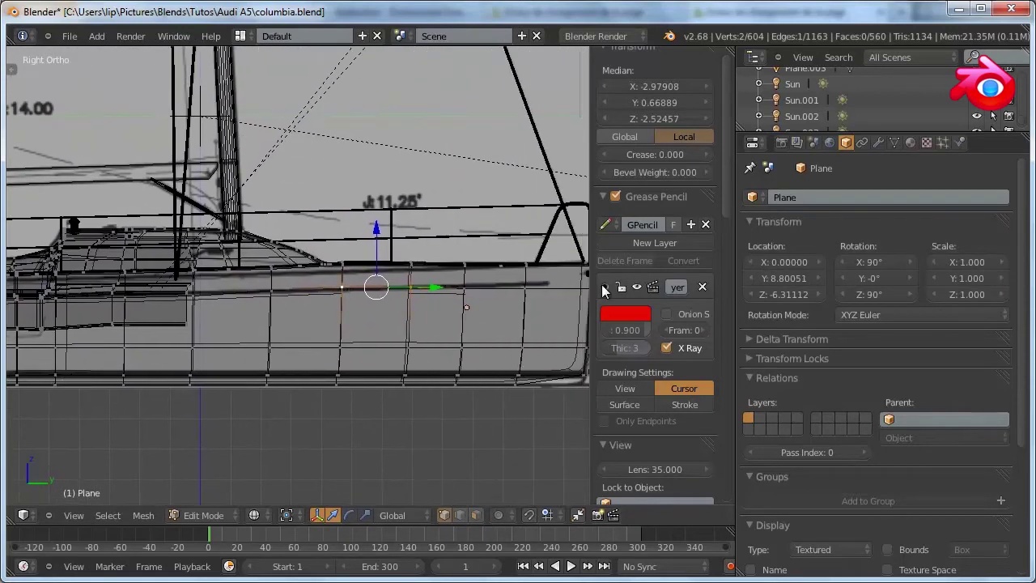
pyautogui.keyDown('ctrl'); pyautogui.scroll(-1, 444, 309); pyautogui.keyUp('ctrl')
pyautogui.press('n')
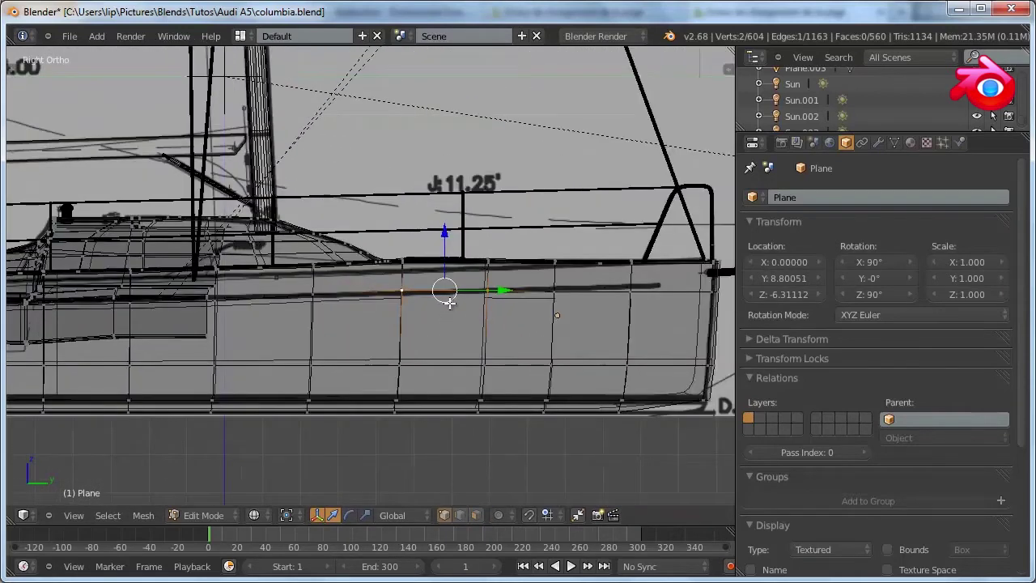
pyautogui.hotkey('ctrl', 'Up')
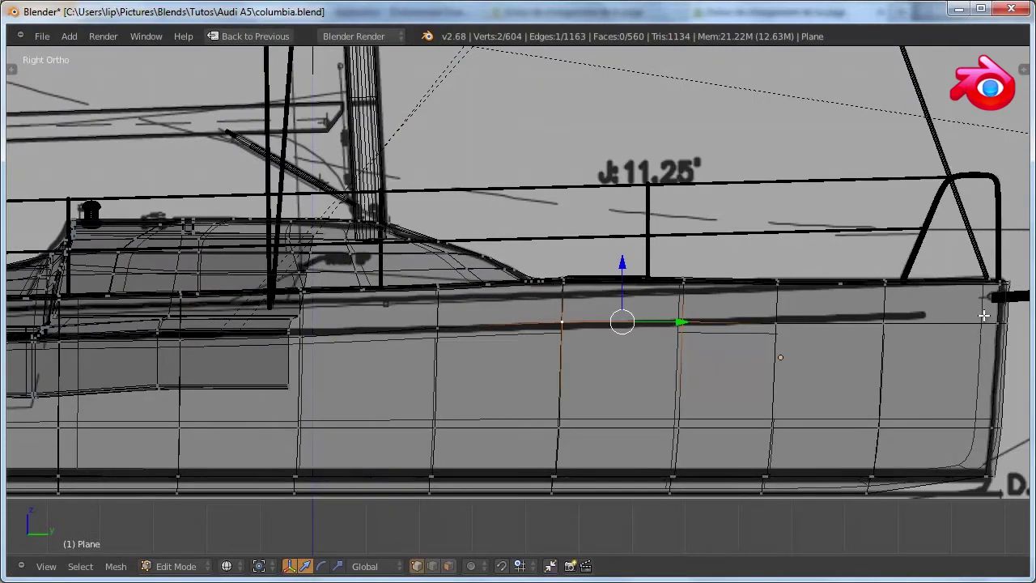
# Draw a red Grease Pencil stroke along the hull's upper horizontal edge line from the bow backwards, and erase it
pyautogui.moveTo(992, 323)
pyautogui.mouseDown()
pyautogui.moveTo(435, 316)
pyautogui.moveTo(12, 325)
pyautogui.mouseUp()
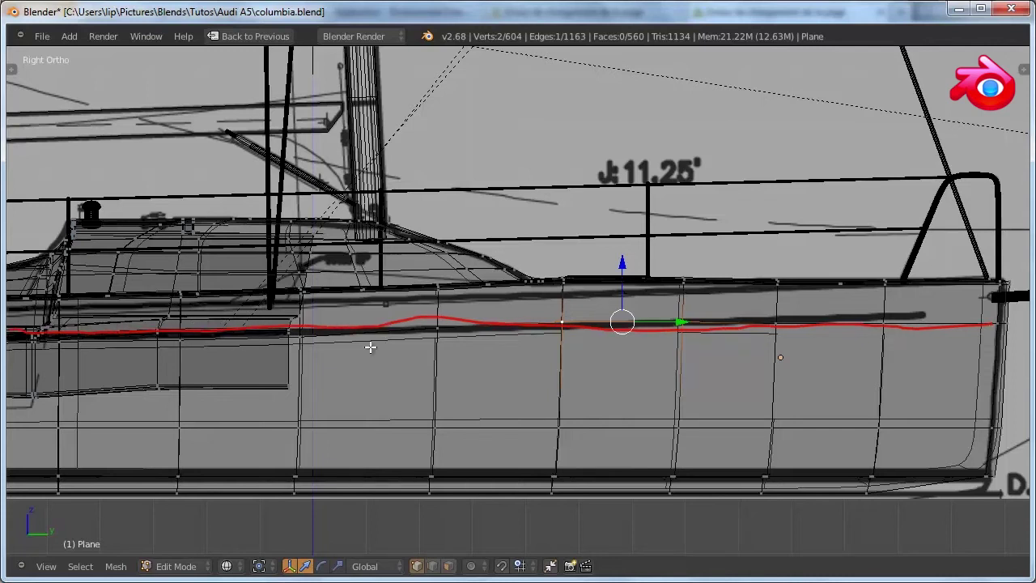
pyautogui.scroll(-4, 661, 316)
pyautogui.scroll(4, 661, 316)
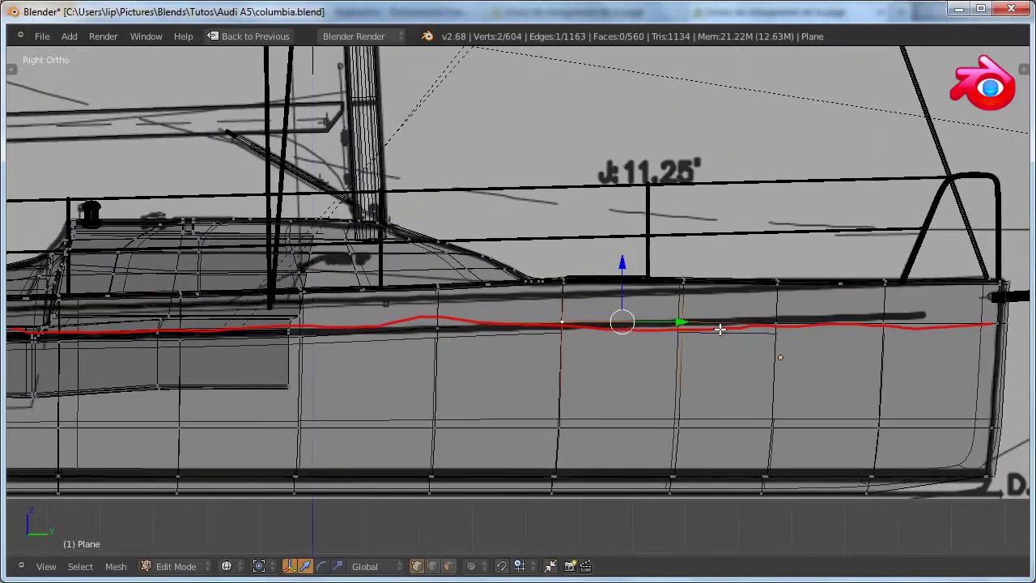
pyautogui.moveTo(986, 320); pyautogui.dragTo(3, 335, button='right')
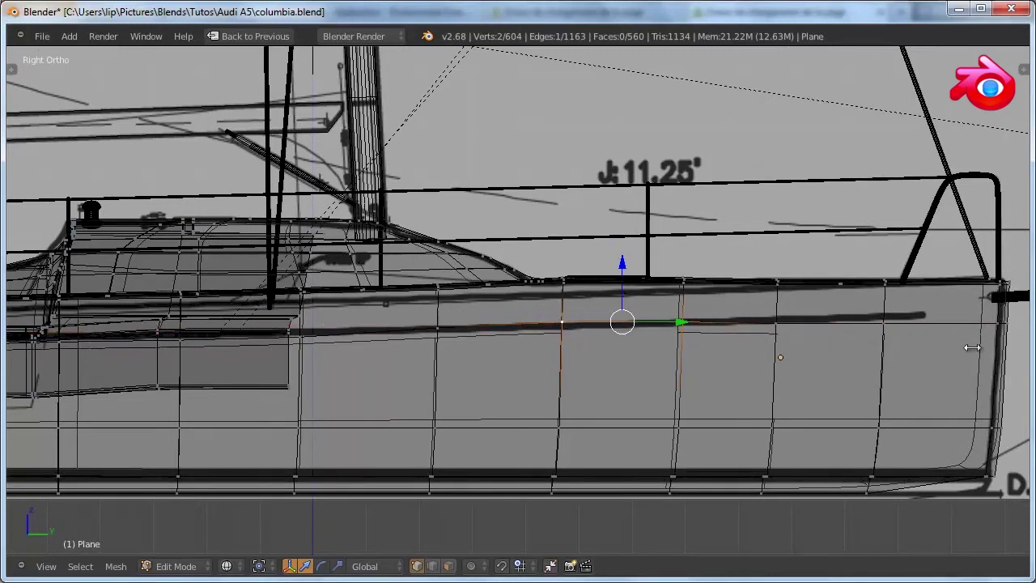
# Add individual vertices along the hull's upper horizontal edge line to the selection, from the bow to below the mast
pyautogui.keyDown('shift'); pyautogui.rightClick(1000, 323); pyautogui.keyUp('shift')
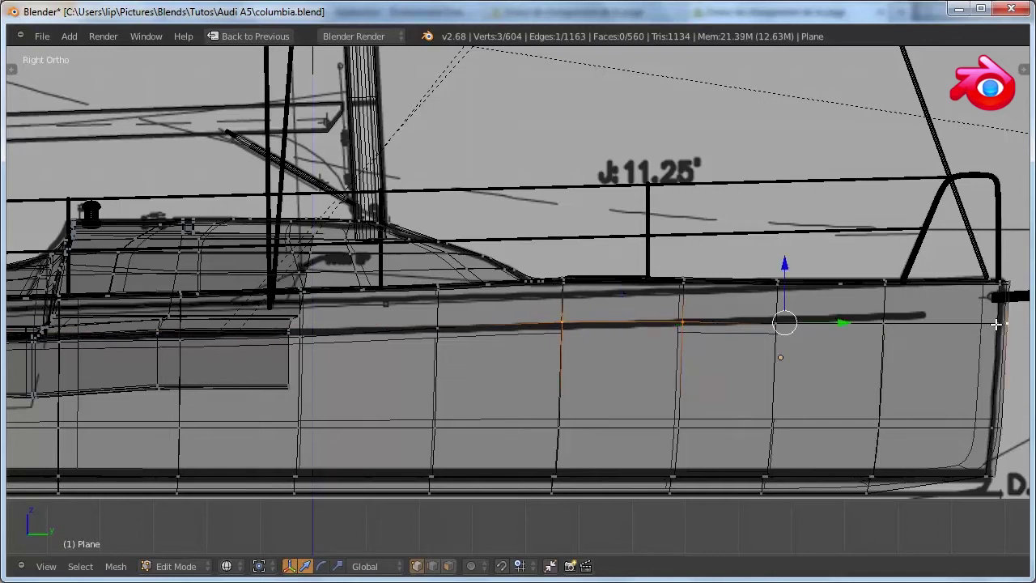
pyautogui.keyDown('shift'); pyautogui.rightClick(882, 323); pyautogui.keyUp('shift')
pyautogui.keyDown('shift'); pyautogui.rightClick(777, 323); pyautogui.keyUp('shift')
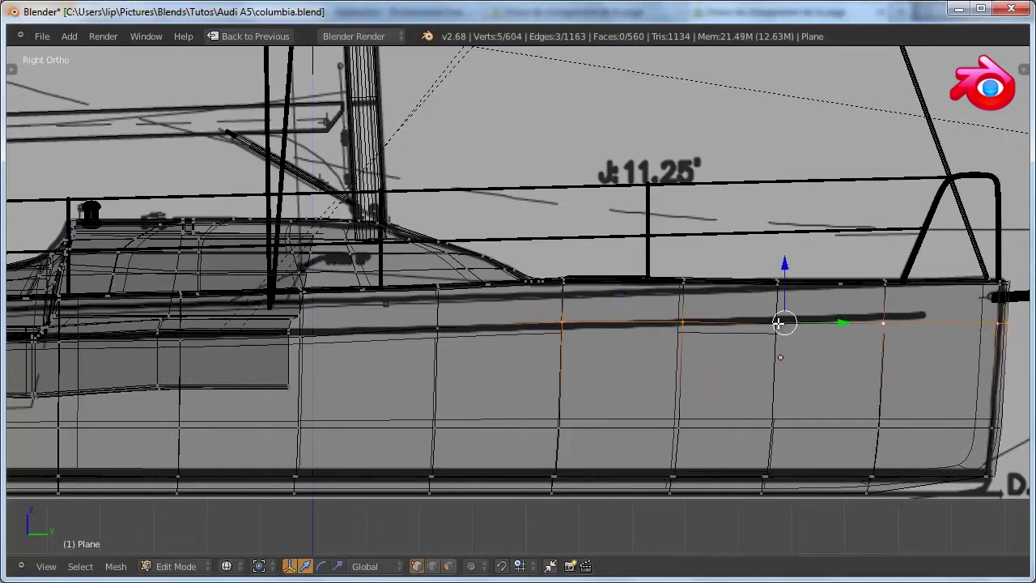
pyautogui.keyDown('shift'); pyautogui.rightClick(778, 323); pyautogui.keyUp('shift')
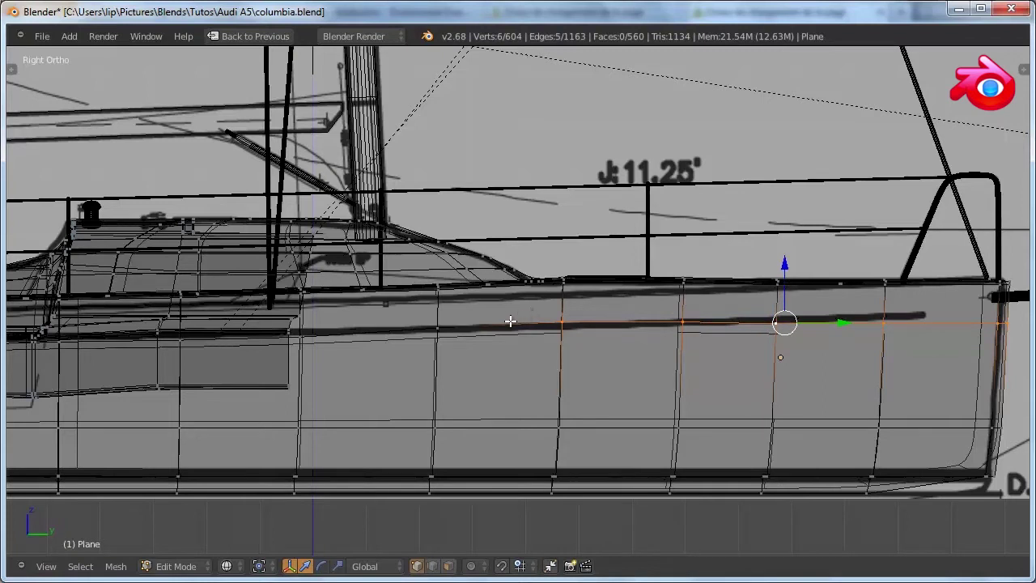
pyautogui.keyDown('shift'); pyautogui.rightClick(437, 327); pyautogui.keyUp('shift')
pyautogui.scroll(-2, 527, 326)
pyautogui.scroll(4, 532, 339)
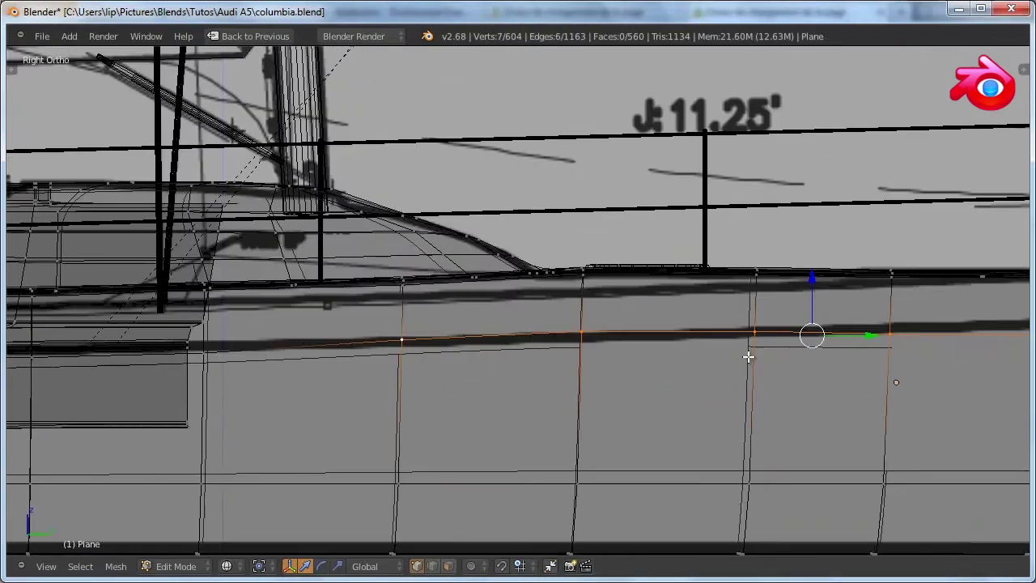
pyautogui.scroll(-2, 748, 356)
# Clear the vertex selection and select the whole horizontal edge loop along the upper part of the hull's side
pyautogui.press('a')
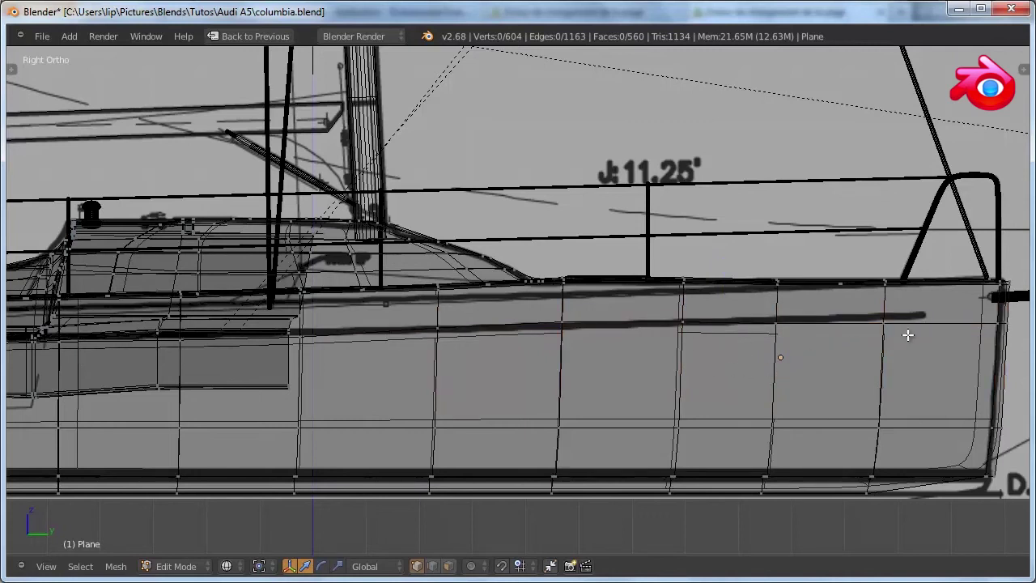
pyautogui.keyDown('alt'); pyautogui.rightClick(824, 324); pyautogui.keyUp('alt')
pyautogui.scroll(1, 861, 340)
pyautogui.scroll(-2, 861, 343)
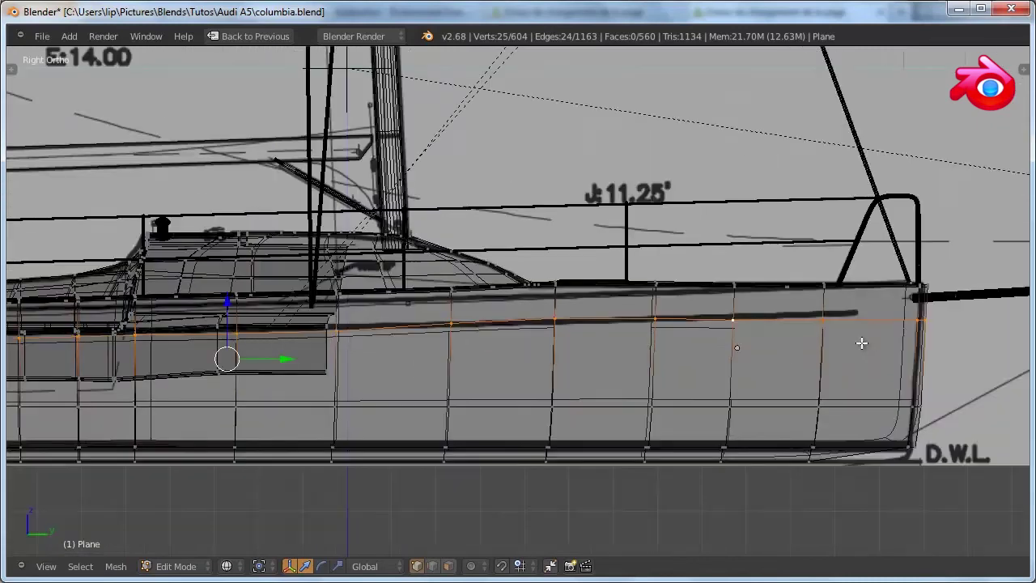
pyautogui.moveTo(862, 344); pyautogui.dragTo(809, 314, button='middle')
pyautogui.scroll(-3, 810, 315)
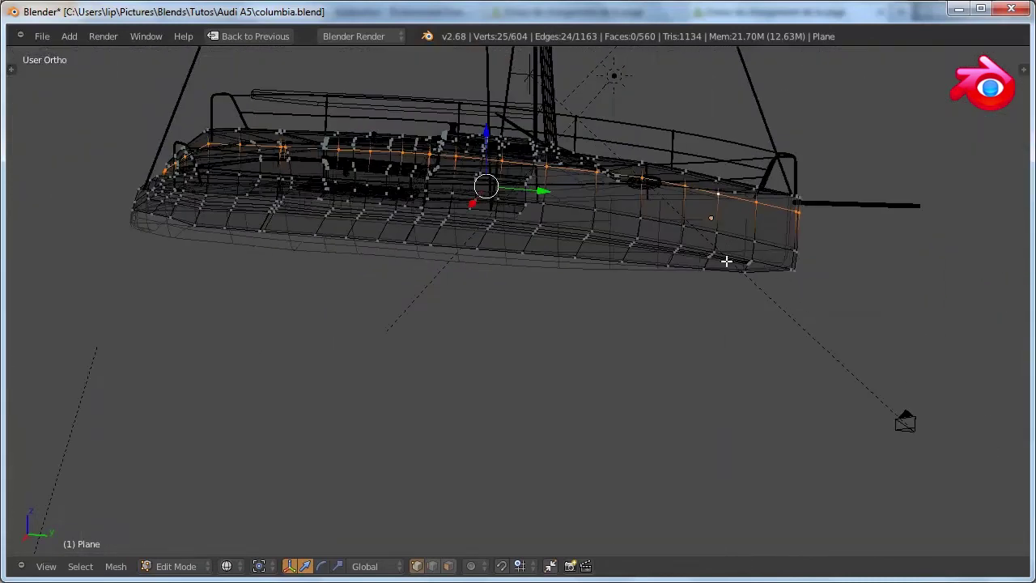
pyautogui.moveTo(647, 255); pyautogui.dragTo(636, 203, button='middle')
pyautogui.scroll(3, 625, 318)
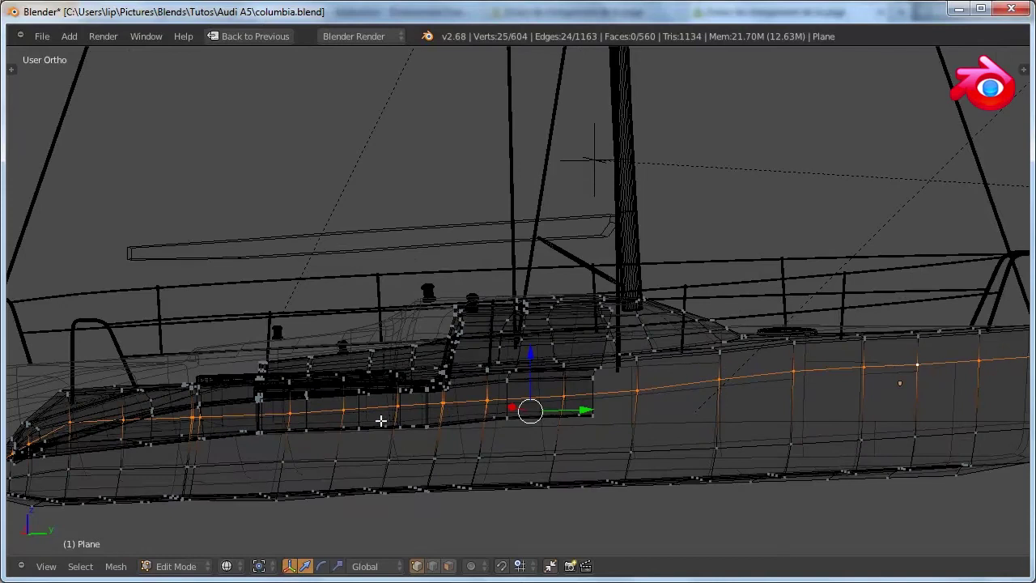
# Select vertical and horizontal edge loops of the hull near the mast one after another
pyautogui.keyDown('alt'); pyautogui.rightClick(635, 418); pyautogui.keyUp('alt')
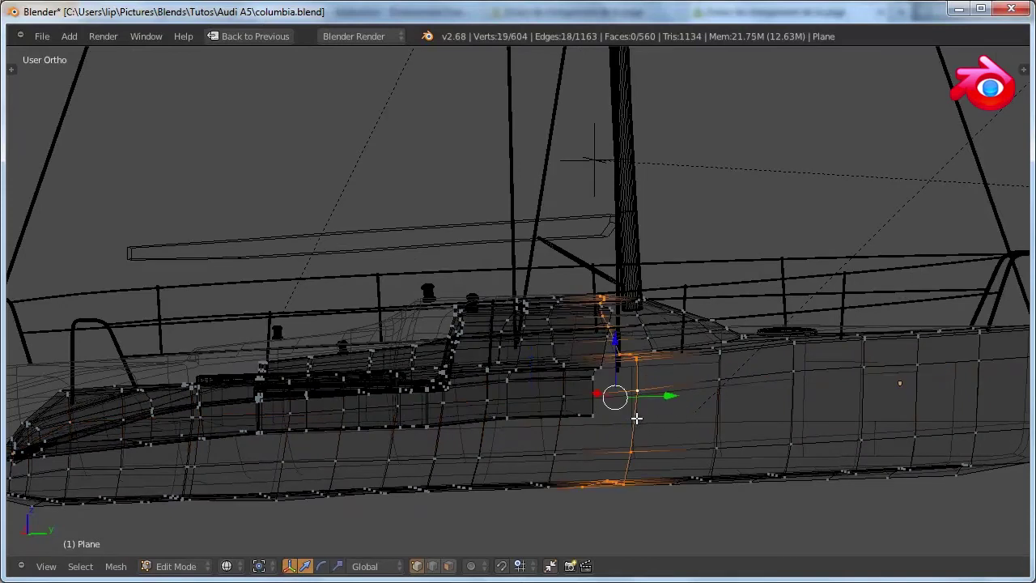
pyautogui.keyDown('alt'); pyautogui.rightClick(721, 417); pyautogui.keyUp('alt')
pyautogui.keyDown('alt'); pyautogui.rightClick(610, 399); pyautogui.keyUp('alt')
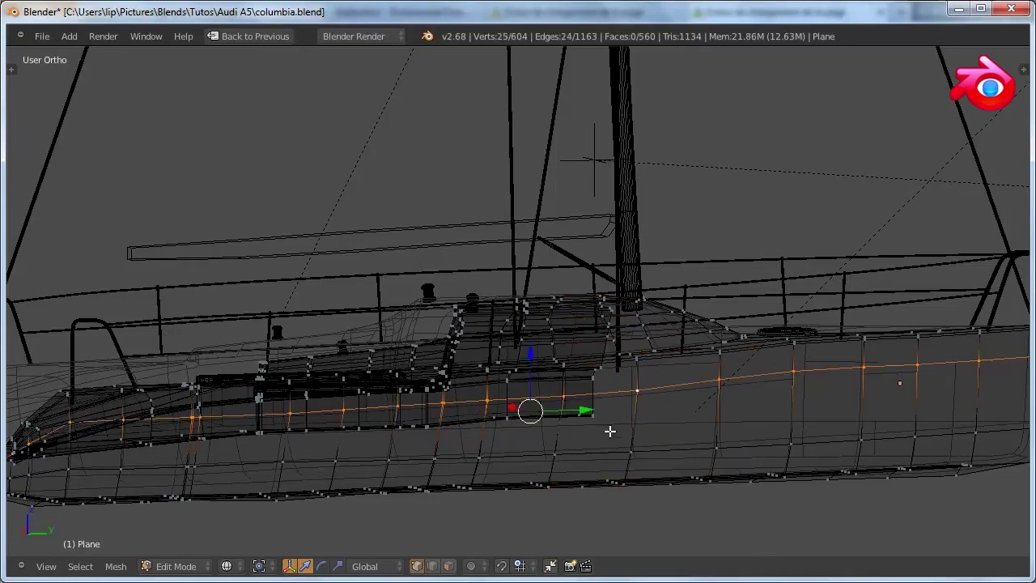
pyautogui.keyDown('alt'); pyautogui.rightClick(607, 457); pyautogui.keyUp('alt')
pyautogui.keyDown('alt'); pyautogui.rightClick(631, 391); pyautogui.keyUp('alt')
pyautogui.keyDown('alt'); pyautogui.rightClick(720, 414); pyautogui.keyUp('alt')
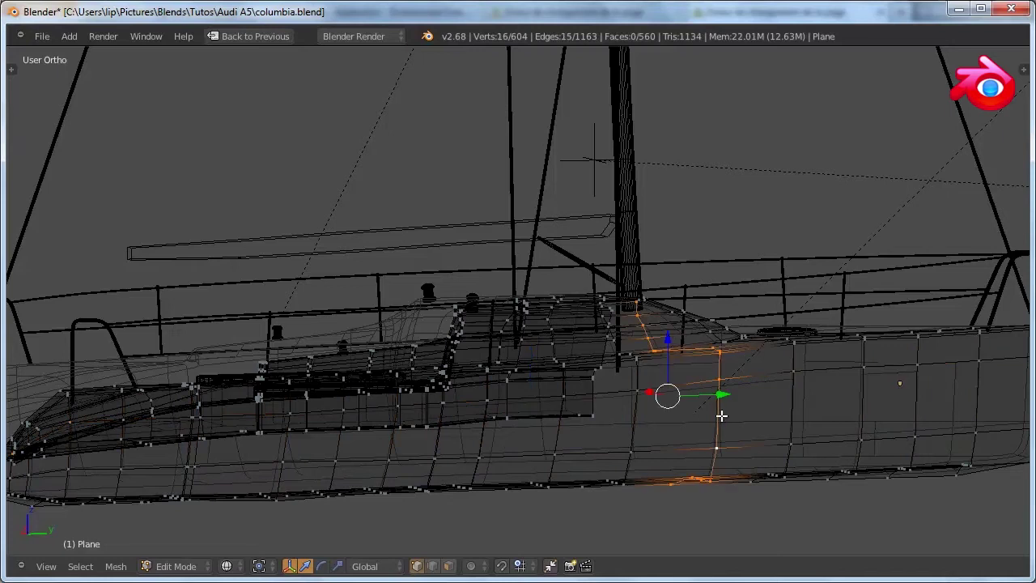
pyautogui.keyDown('alt'); pyautogui.rightClick(602, 400); pyautogui.keyUp('alt')
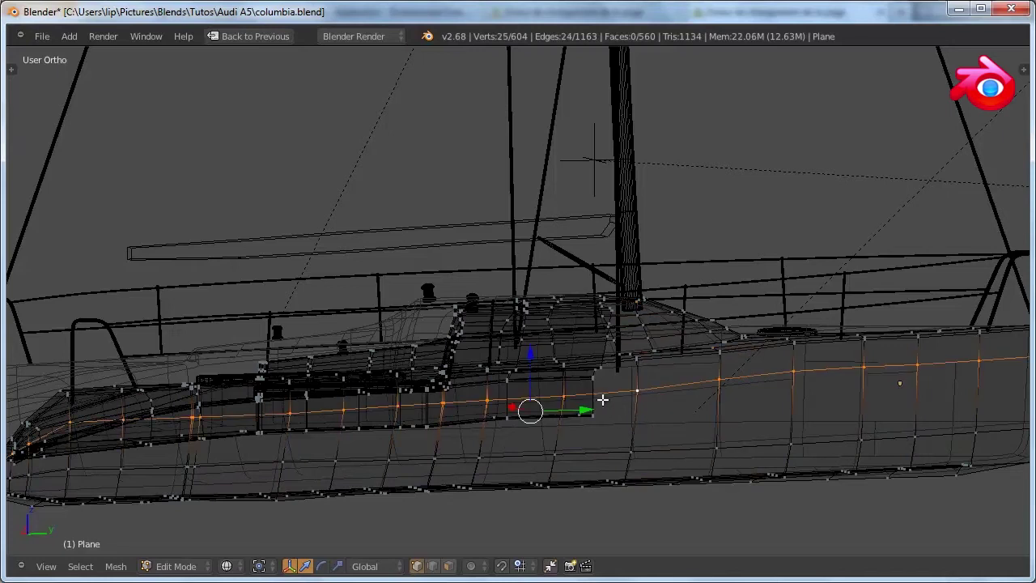
# Select the vertical edge loop beside the mast, replace it with the neighbouring edge ring, and deselect everything
pyautogui.keyDown('alt'); pyautogui.rightClick(633, 432); pyautogui.keyUp('alt')
pyautogui.keyDown('ctrl'); pyautogui.keyDown('alt'); pyautogui.rightClick(574, 401); pyautogui.keyUp('alt'); pyautogui.keyUp('ctrl')
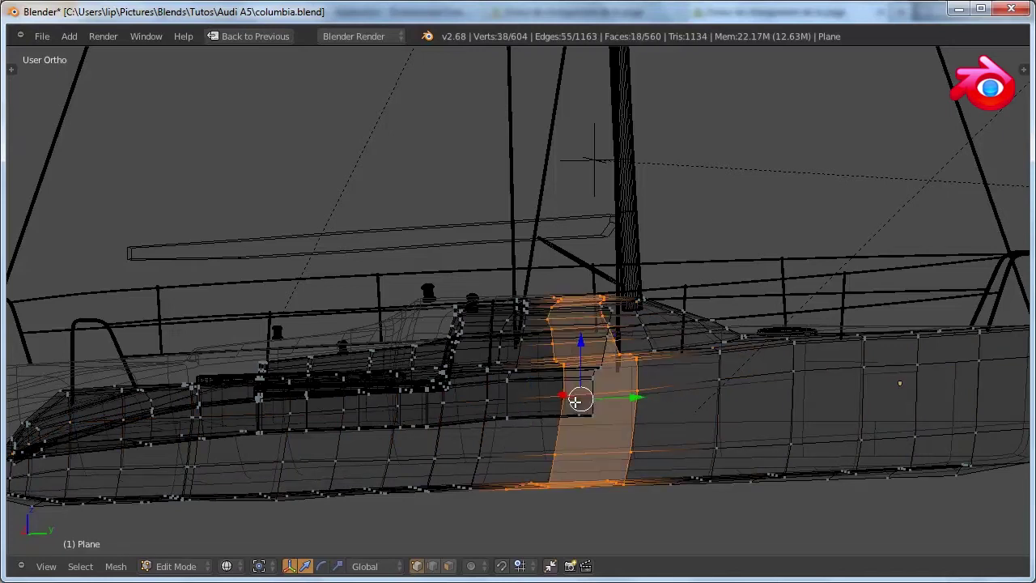
pyautogui.press('a')
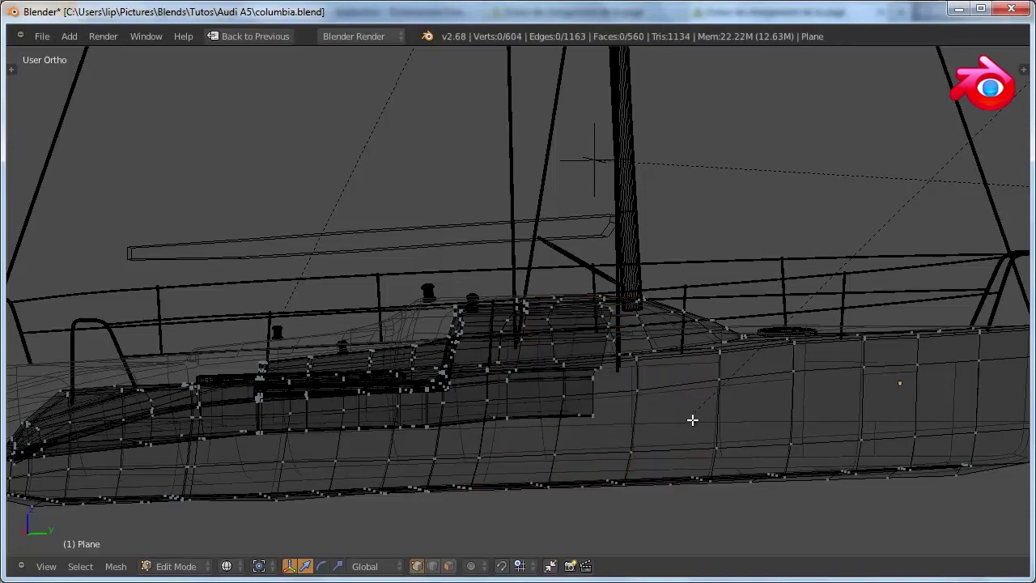
# Switch to face select mode and select face loops of the hull, ending with the horizontal loop along the middle of its side
pyautogui.scroll(3, 712, 411)
pyautogui.scroll(-4, 737, 406)
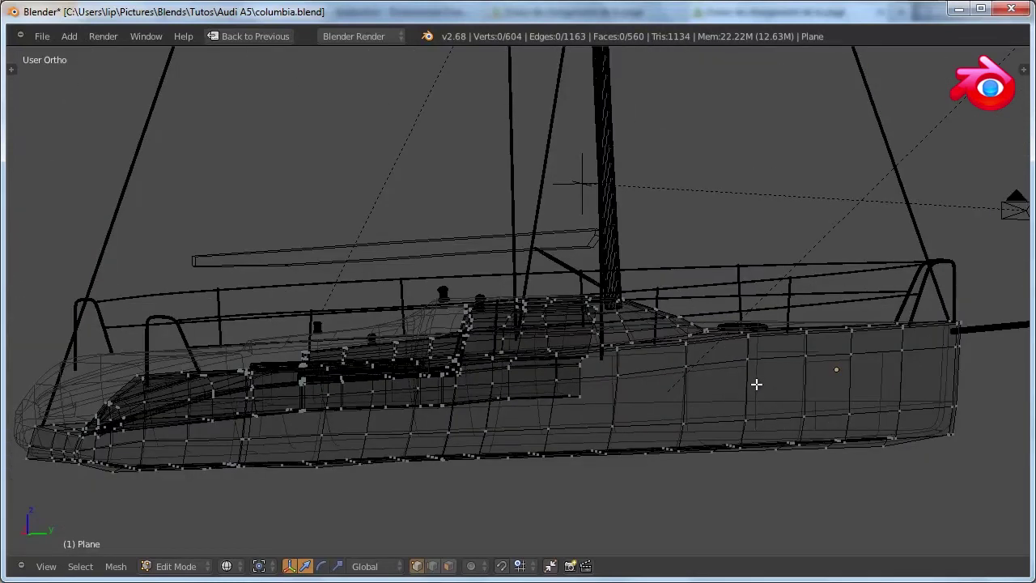
pyautogui.hotkey('ctrl', 'Tab')
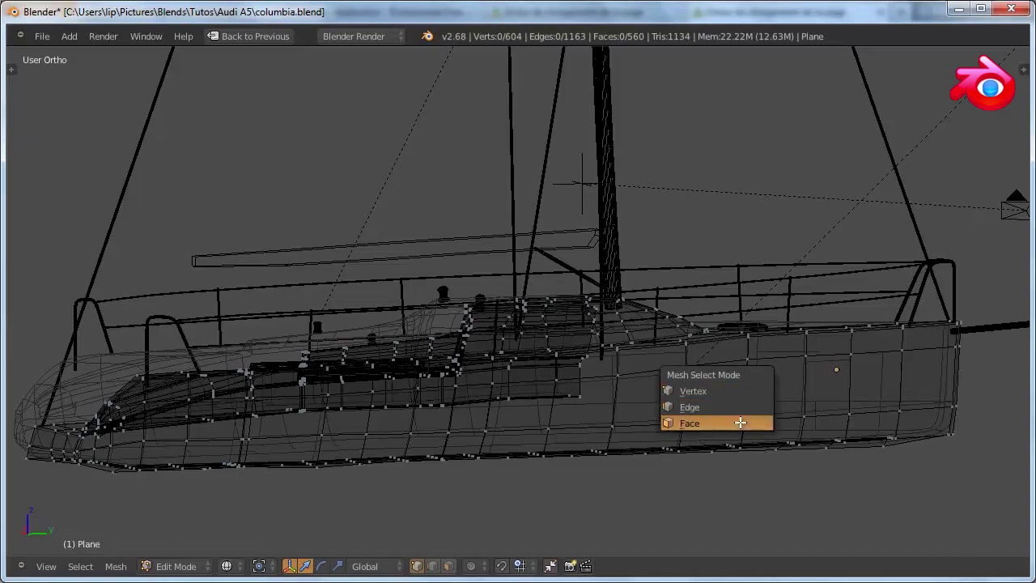
pyautogui.click(740, 422)
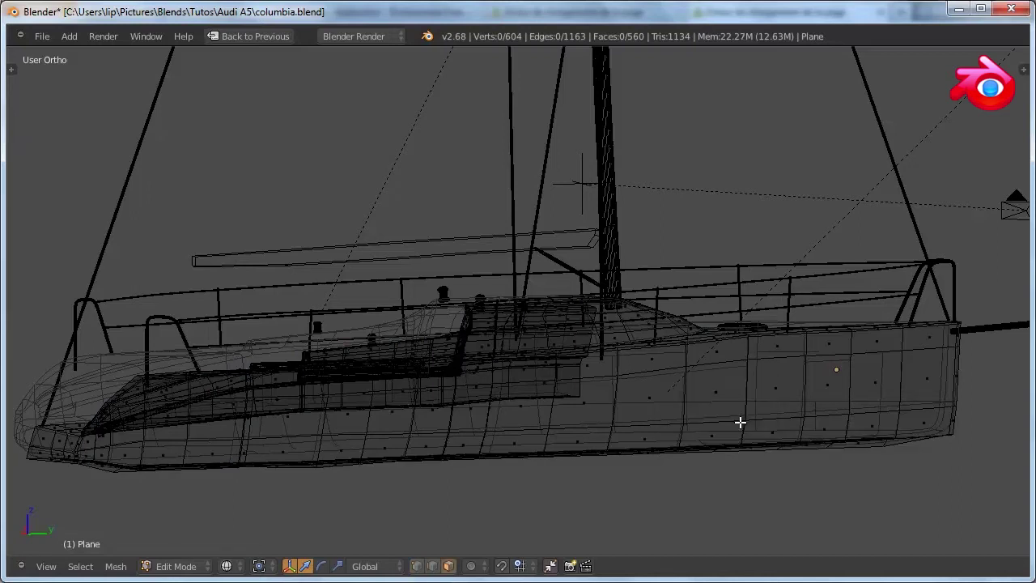
pyautogui.keyDown('alt'); pyautogui.rightClick(653, 394); pyautogui.keyUp('alt')
pyautogui.keyDown('alt'); pyautogui.rightClick(936, 388); pyautogui.keyUp('alt')
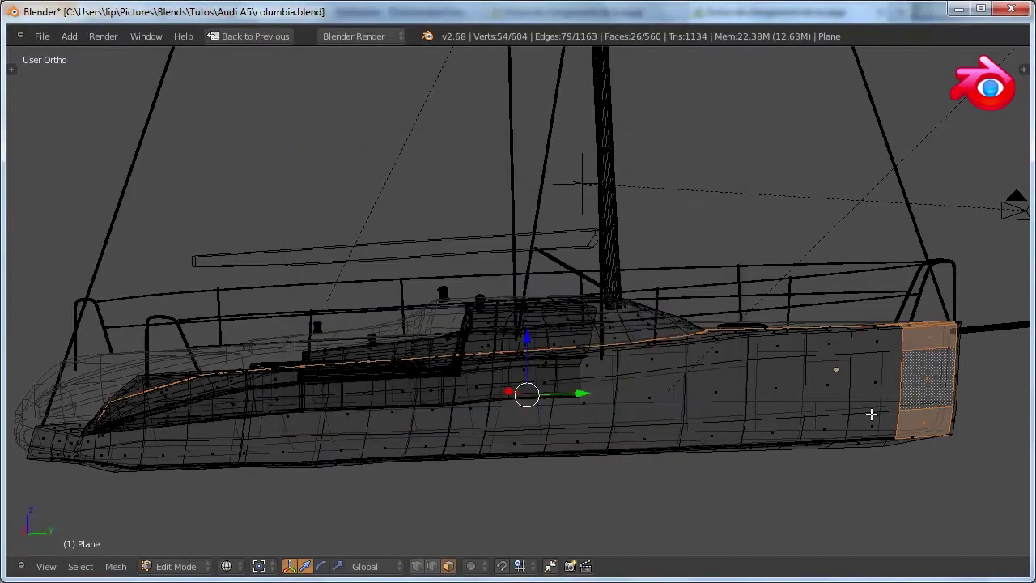
pyautogui.keyDown('alt'); pyautogui.rightClick(873, 388); pyautogui.keyUp('alt')
pyautogui.keyDown('alt'); pyautogui.rightClick(756, 388); pyautogui.keyUp('alt')
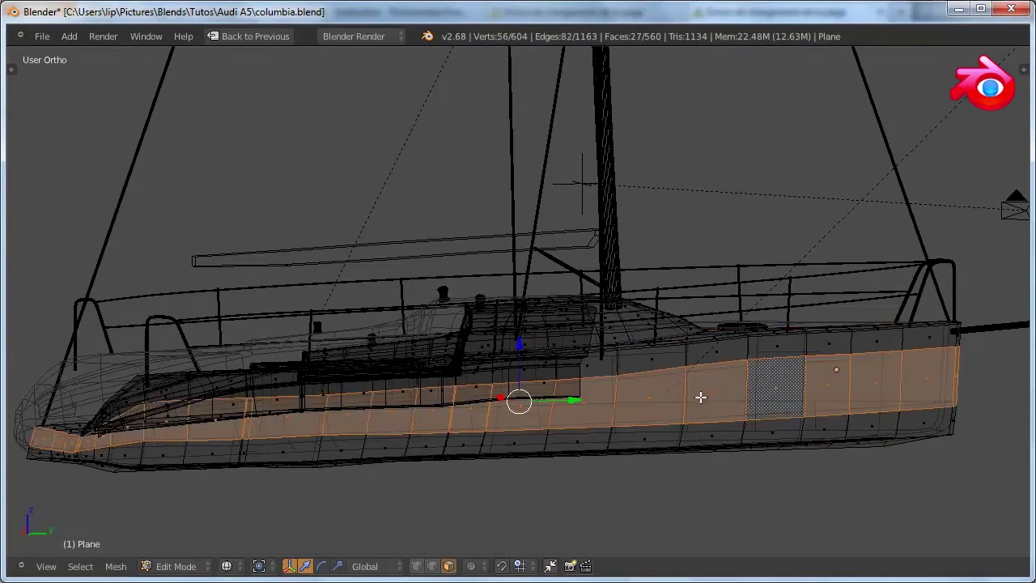
# Switch to edge select mode and clear the face loop selection
pyautogui.scroll(3, 737, 421)
pyautogui.scroll(-1, 740, 422)
pyautogui.hotkey('ctrl', 'Tab')
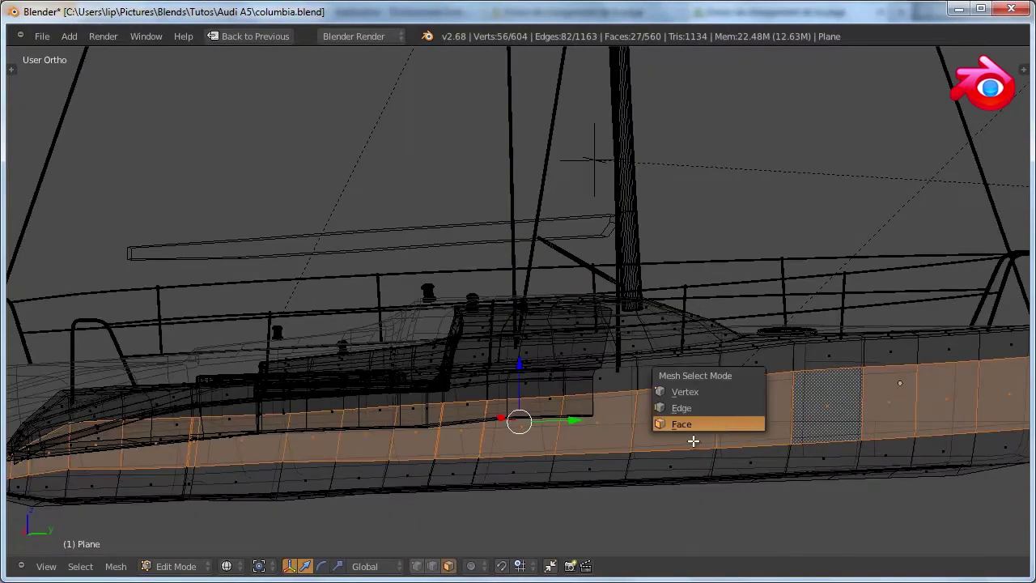
pyautogui.click(699, 406)
pyautogui.press('a')
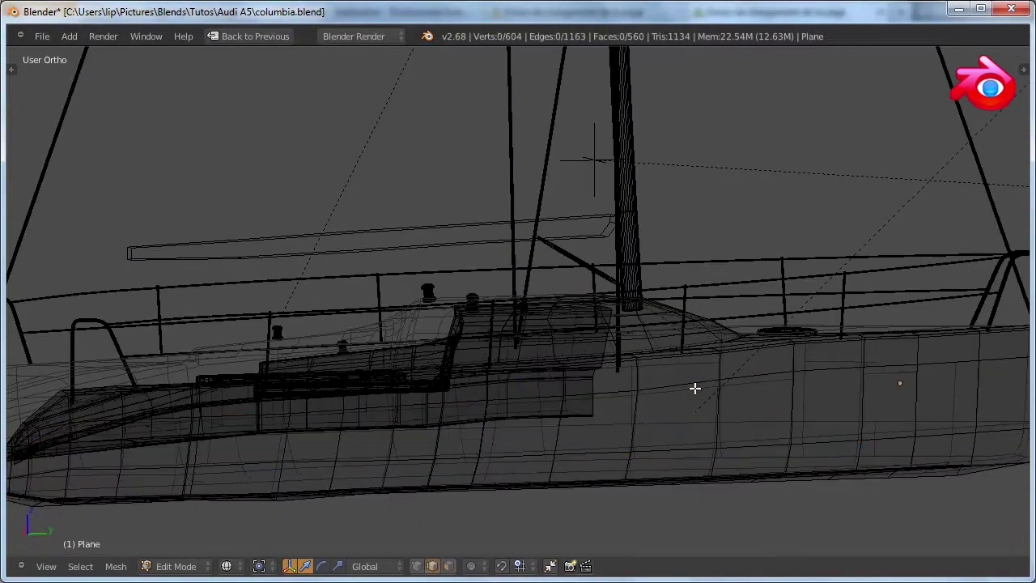
# Select a single horizontal edge on the hull's upper side just forward of the mast, and extend it to the whole edge loop
pyautogui.rightClick(695, 387)
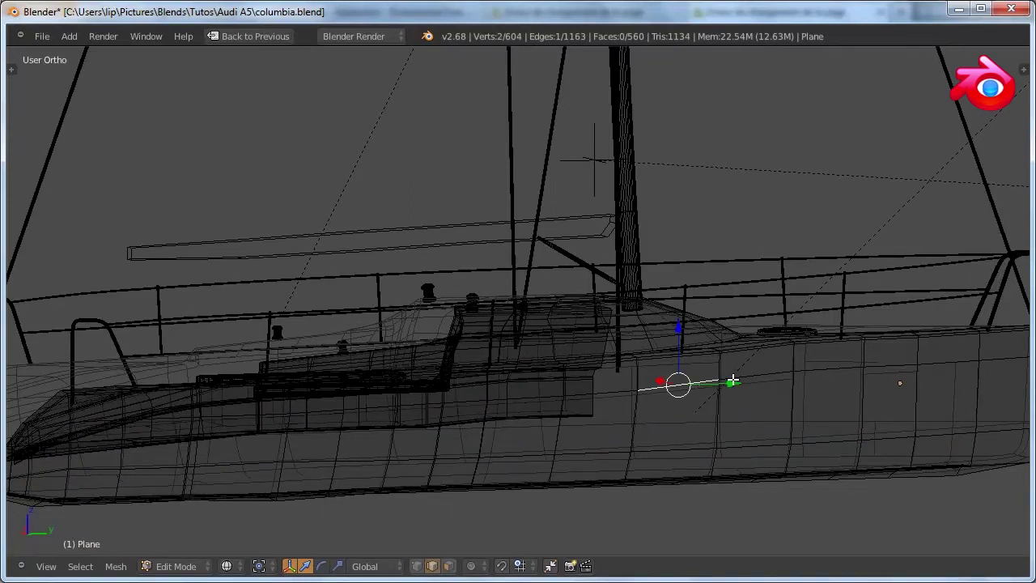
pyautogui.keyDown('alt'); pyautogui.rightClick(734, 379); pyautogui.keyUp('alt')
pyautogui.scroll(-3, 809, 441)
pyautogui.moveTo(801, 432)
pyautogui.mouseDown(button='middle')
pyautogui.moveTo(739, 442)
pyautogui.moveTo(786, 433)
pyautogui.moveTo(816, 441)
pyautogui.mouseUp(button='middle')
pyautogui.scroll(2, 786, 433)
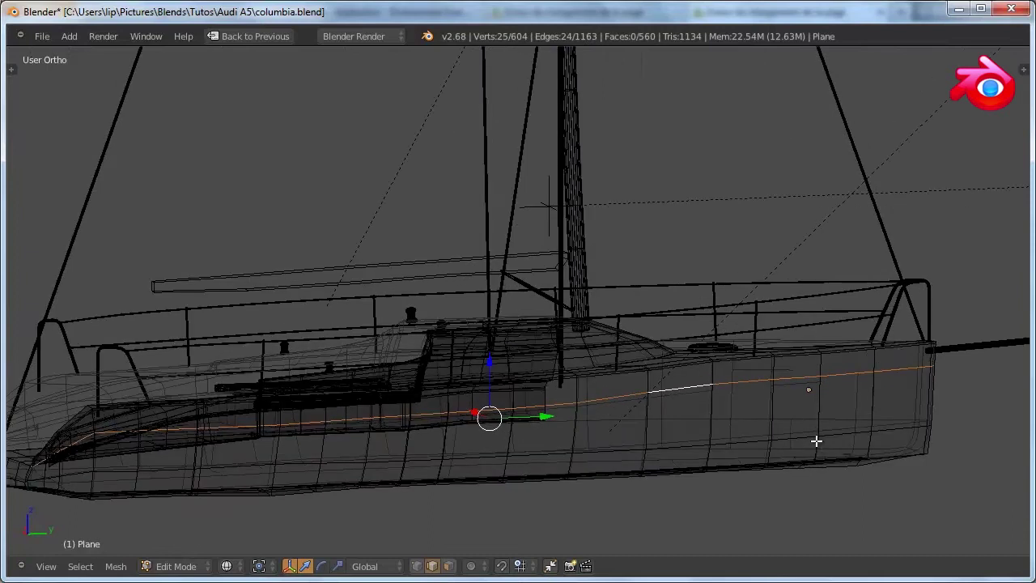
# Return to vertex select mode and deselect the edge loop
pyautogui.hotkey('ctrl', 'Tab')
pyautogui.click(792, 430)
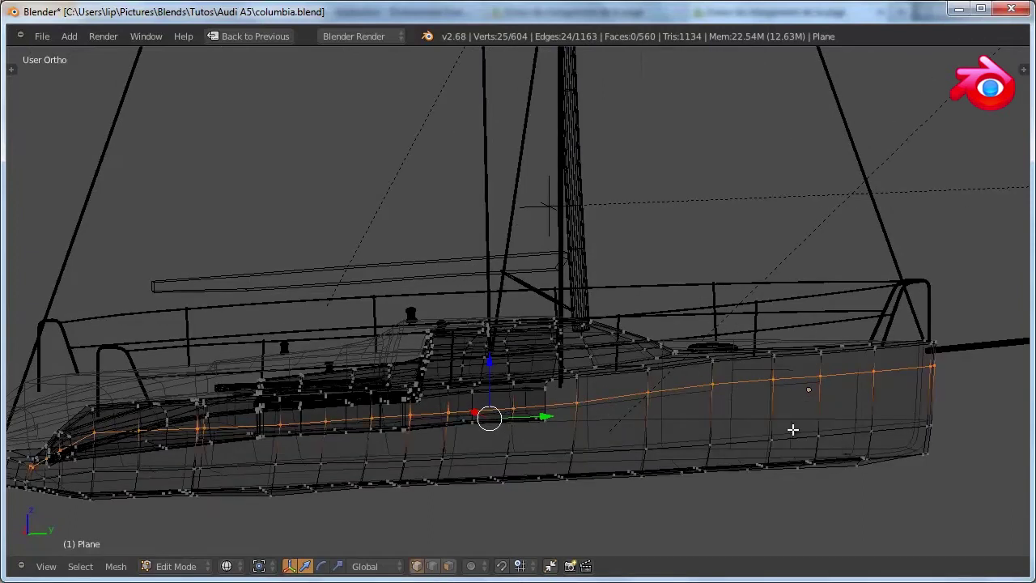
pyautogui.scroll(1, 810, 433)
pyautogui.press('a')
pyautogui.moveTo(822, 443); pyautogui.dragTo(825, 450, button='middle')
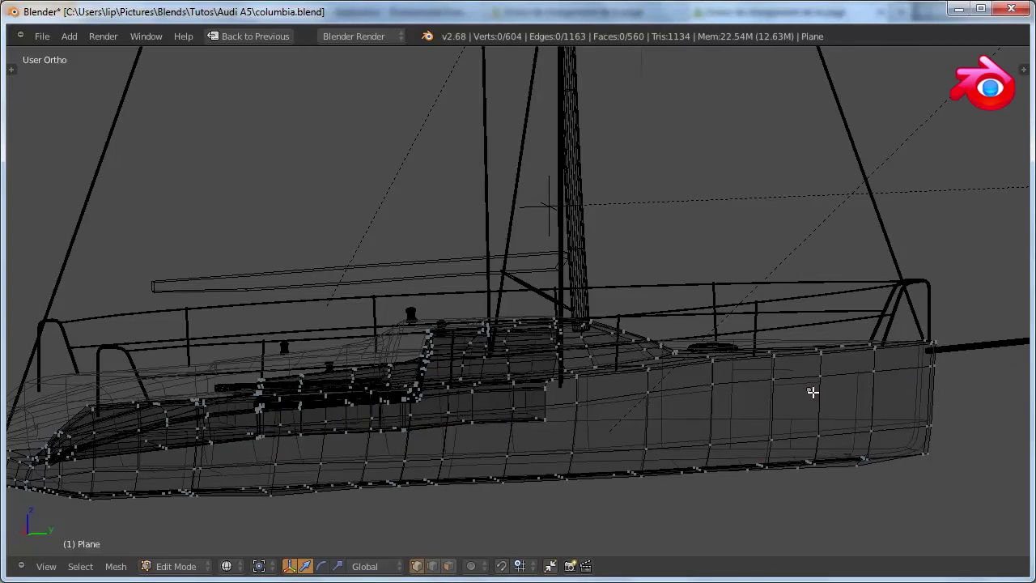
pyautogui.press('KP_3')
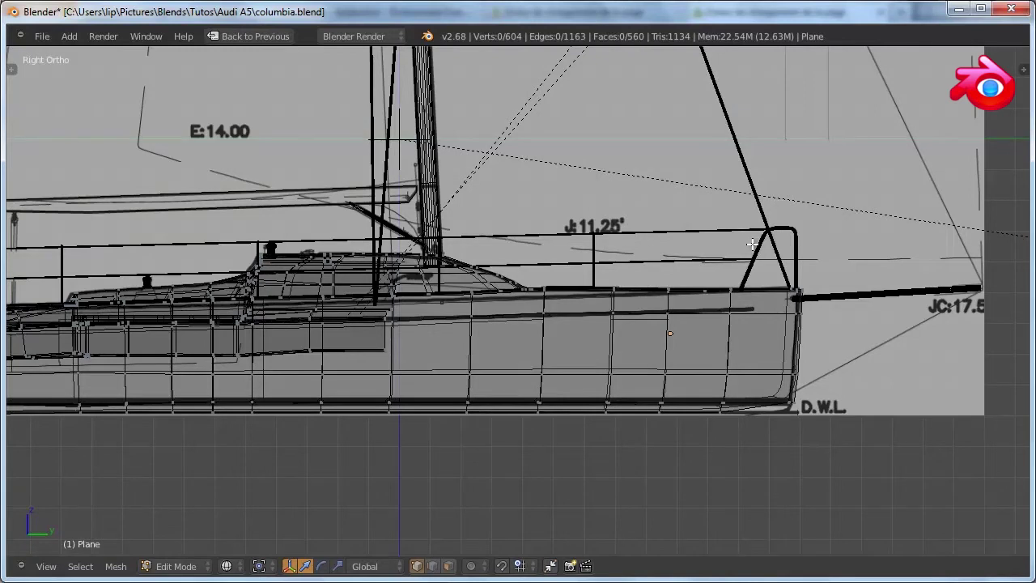
pyautogui.press('b')
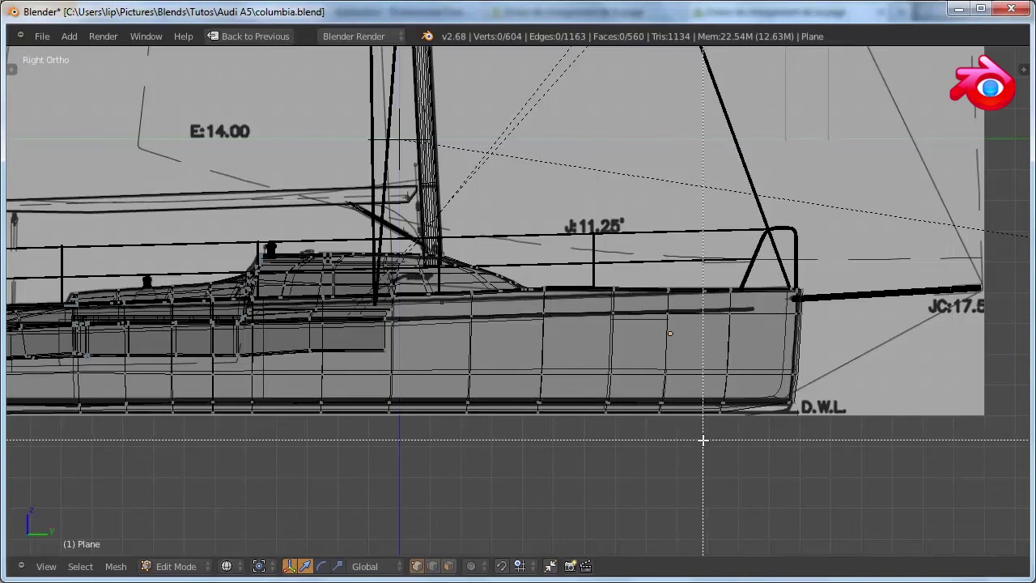
pyautogui.press('Escape')
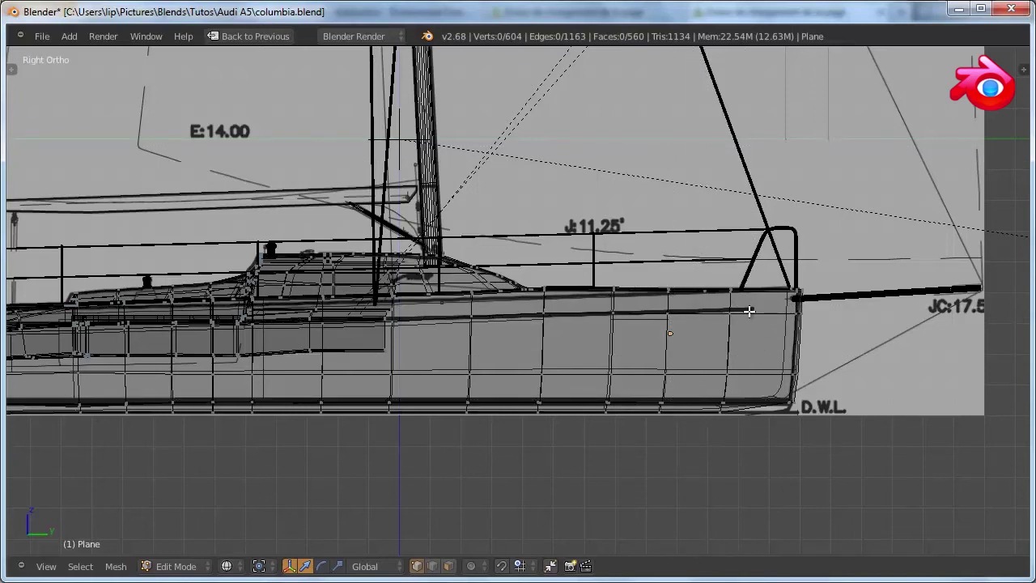
# Box-select the vertices of the hull's bow section forward of the mast, and clear the selection
pyautogui.moveTo(748, 311); pyautogui.dragTo(569, 438, button='middle')
pyautogui.press('b')
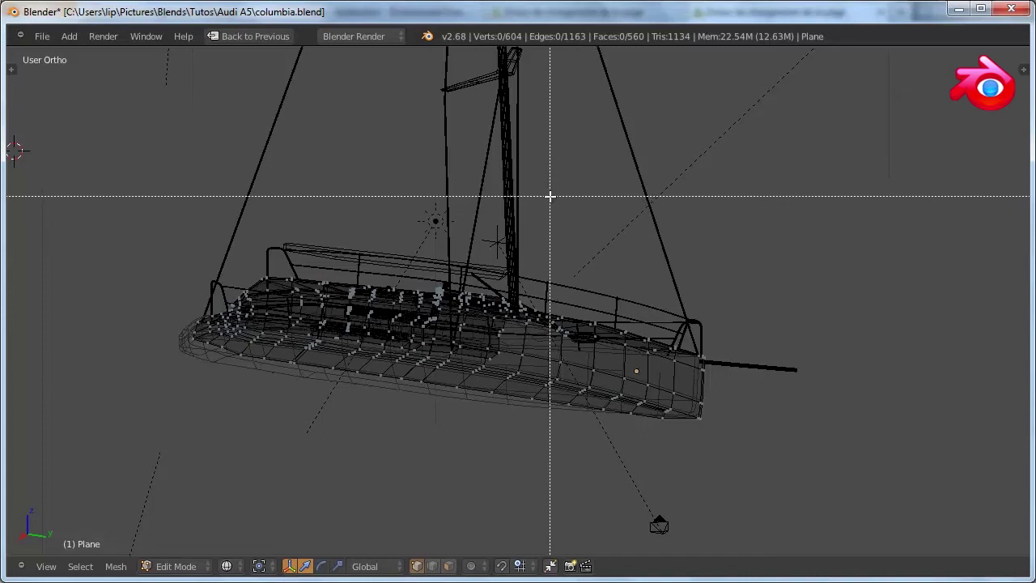
pyautogui.moveTo(549, 196); pyautogui.dragTo(728, 500)
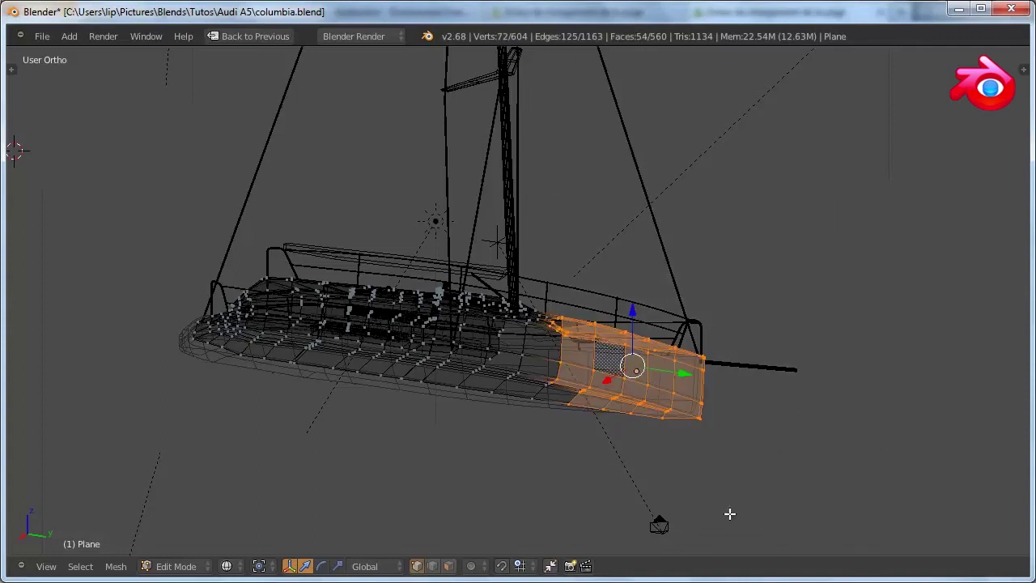
pyautogui.press('a')
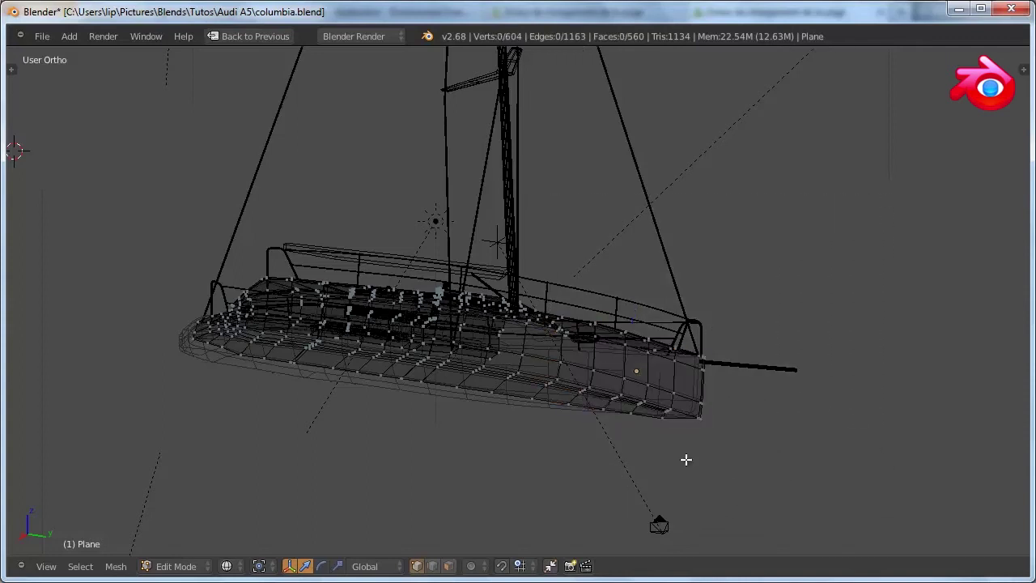
# Box-select most of the hull, clear that selection, and box-select the entire hull mesh
pyautogui.press('b')
pyautogui.moveTo(118, 178); pyautogui.dragTo(686, 513)
pyautogui.press('a')
pyautogui.press('b')
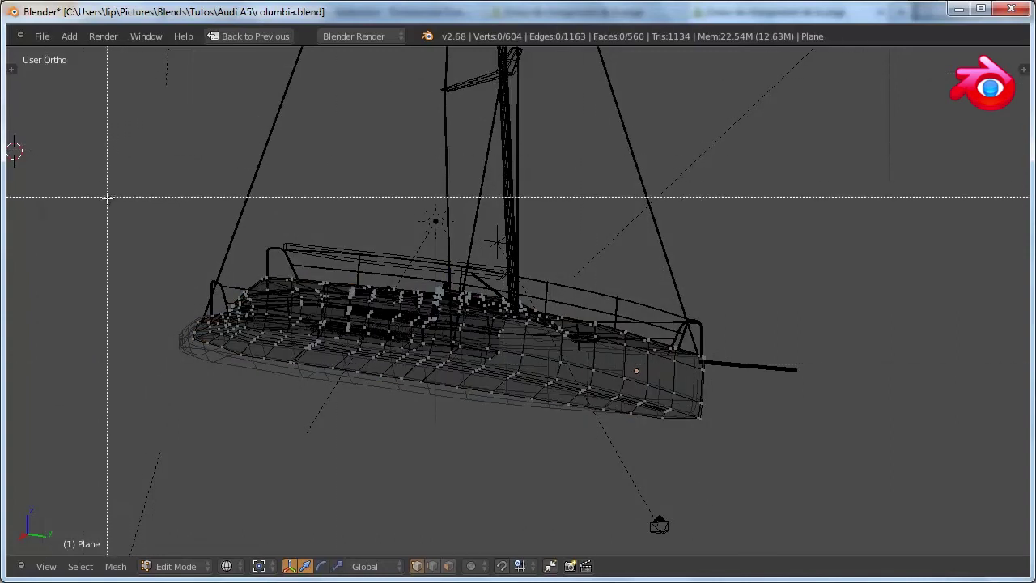
pyautogui.moveTo(84, 176); pyautogui.dragTo(858, 515)
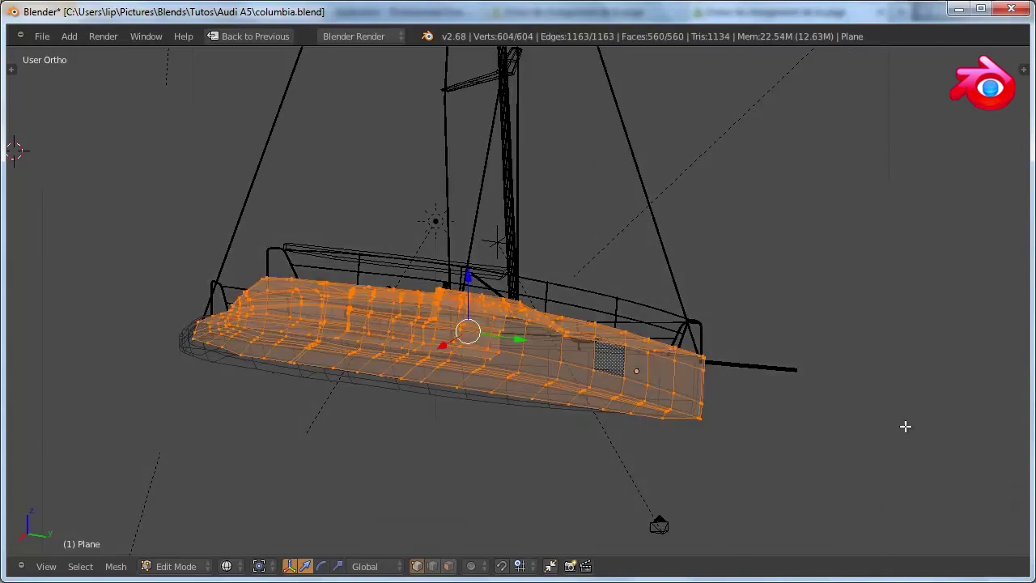
# Remove the bow section from the hull selection with a box deselection, and clear the remaining selection
pyautogui.moveTo(730, 427); pyautogui.dragTo(769, 407, button='middle')
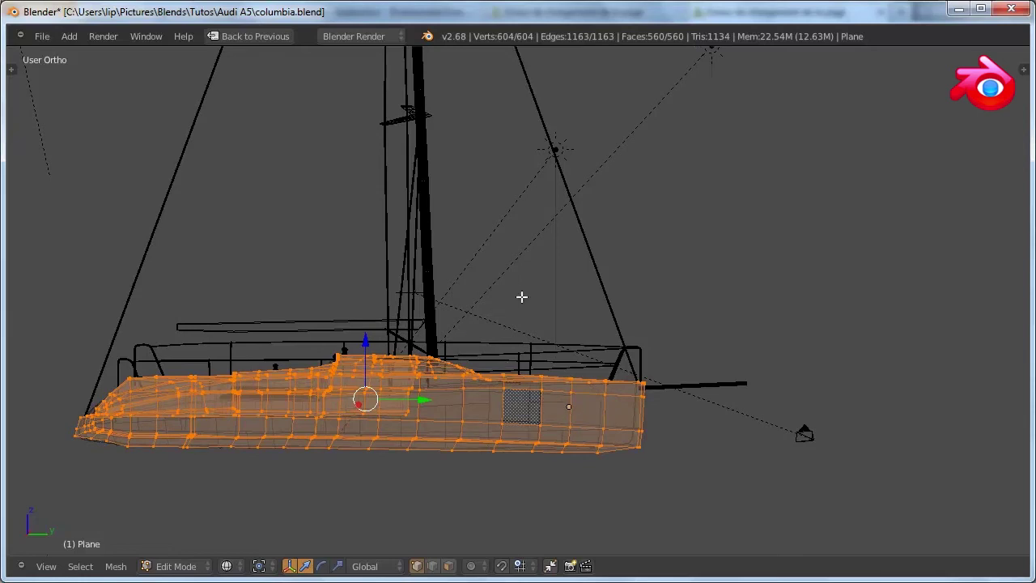
pyautogui.press('b')
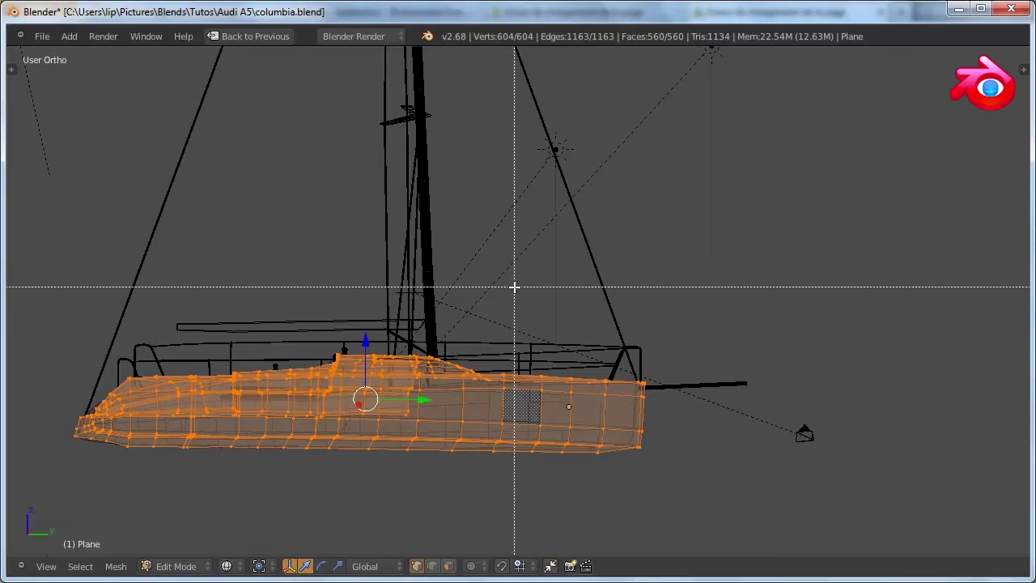
pyautogui.moveTo(514, 287); pyautogui.dragTo(709, 525)
pyautogui.moveTo(709, 526); pyautogui.dragTo(710, 526, button='middle')
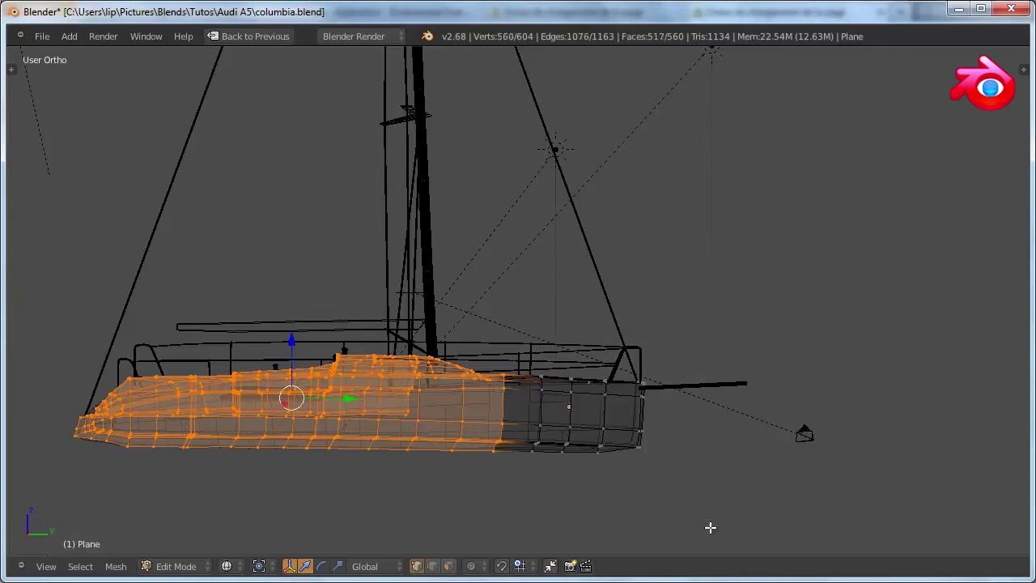
pyautogui.scroll(2, 642, 399)
pyautogui.moveTo(607, 412); pyautogui.dragTo(497, 292, button='middle')
pyautogui.scroll(1, 529, 390)
pyautogui.scroll(-4, 520, 361)
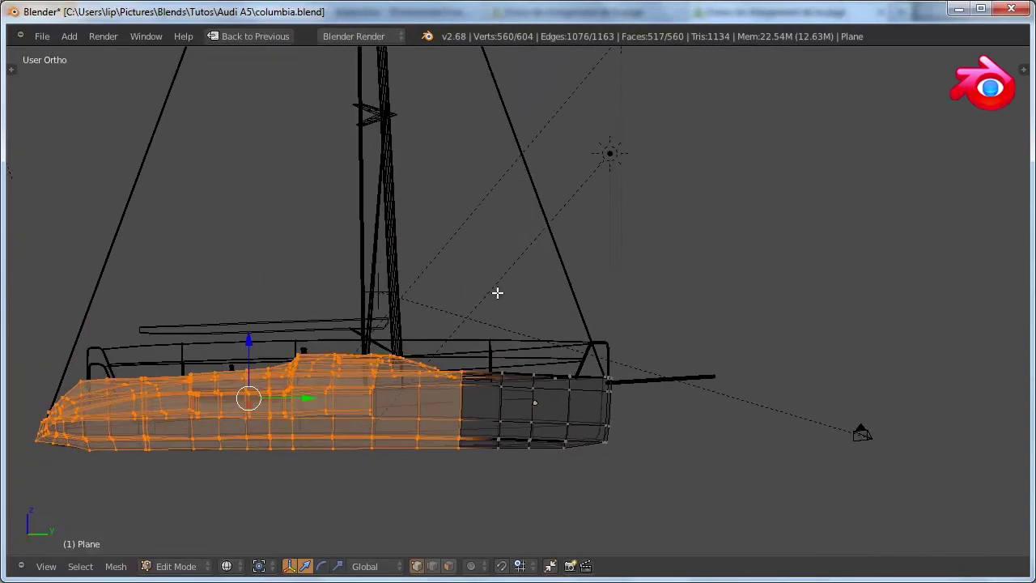
pyautogui.press('a')
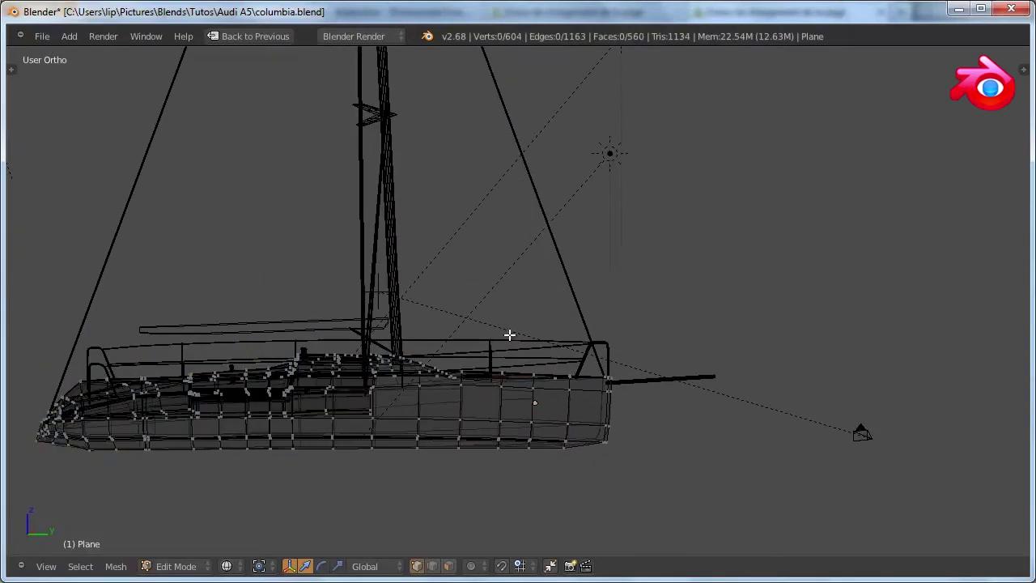
# Start circle select in the side view and try several circle radii, ending with one that covers the hull's stern tip
pyautogui.keyDown('shift'); pyautogui.moveTo(363, 384); pyautogui.dragTo(535, 370, button='middle'); pyautogui.keyUp('shift')
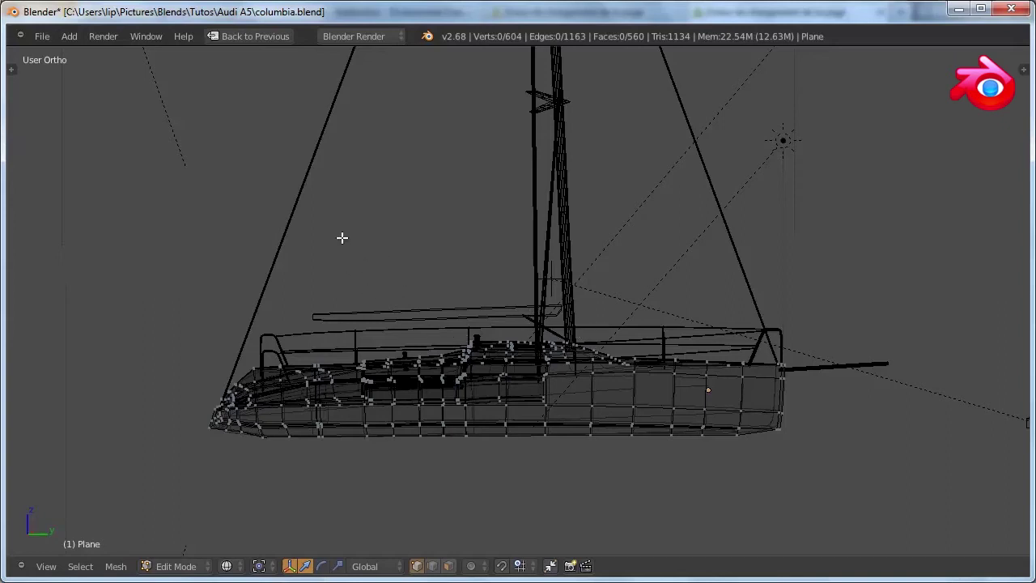
pyautogui.press('c')
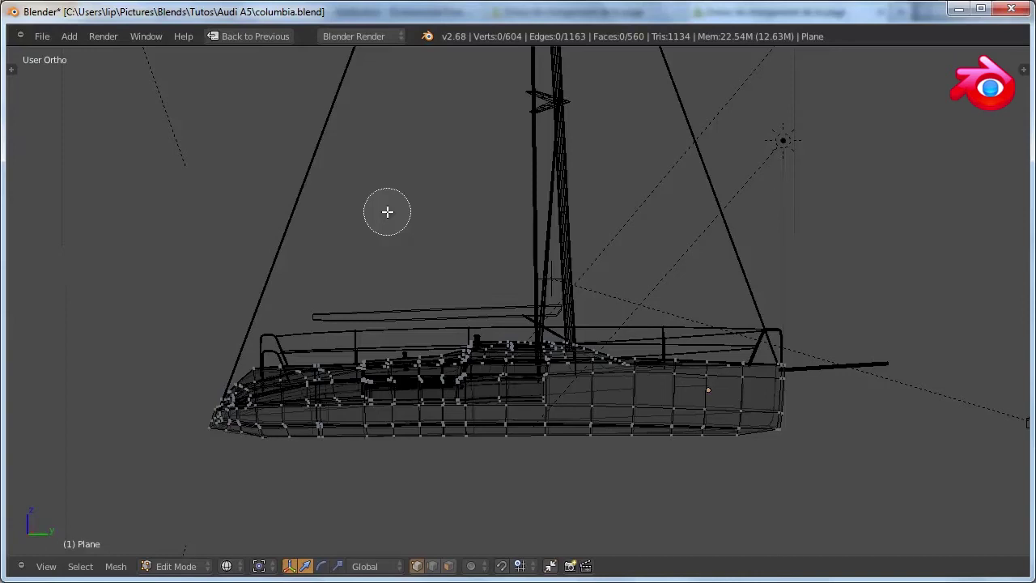
pyautogui.scroll(3, 352, 411)
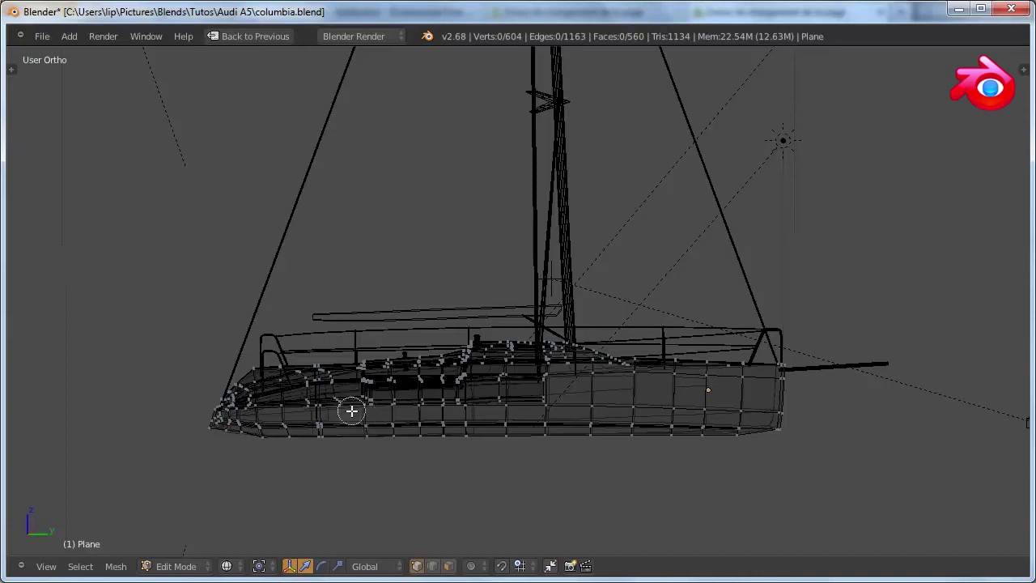
pyautogui.scroll(-10, 352, 413)
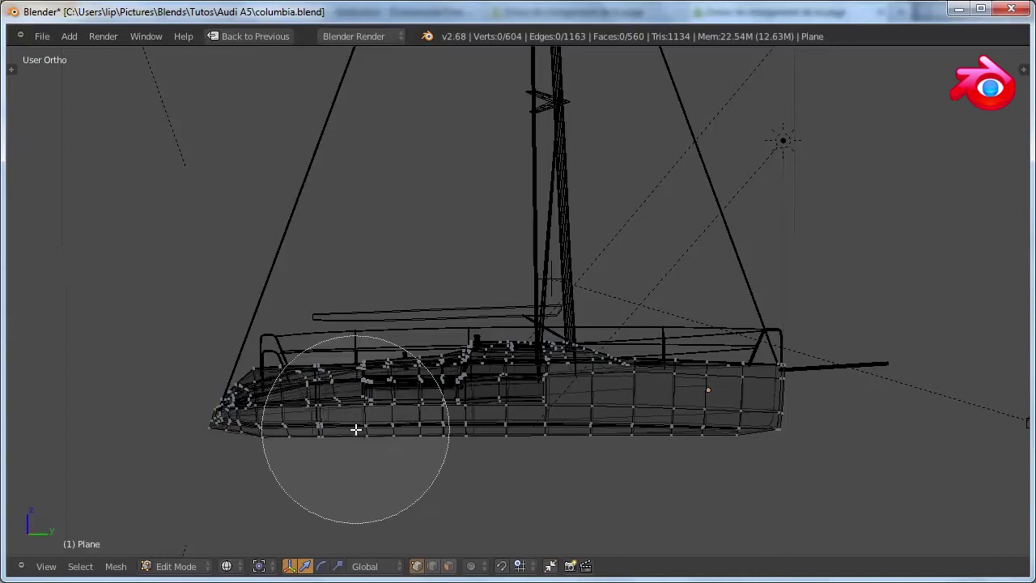
pyautogui.scroll(10, 359, 429)
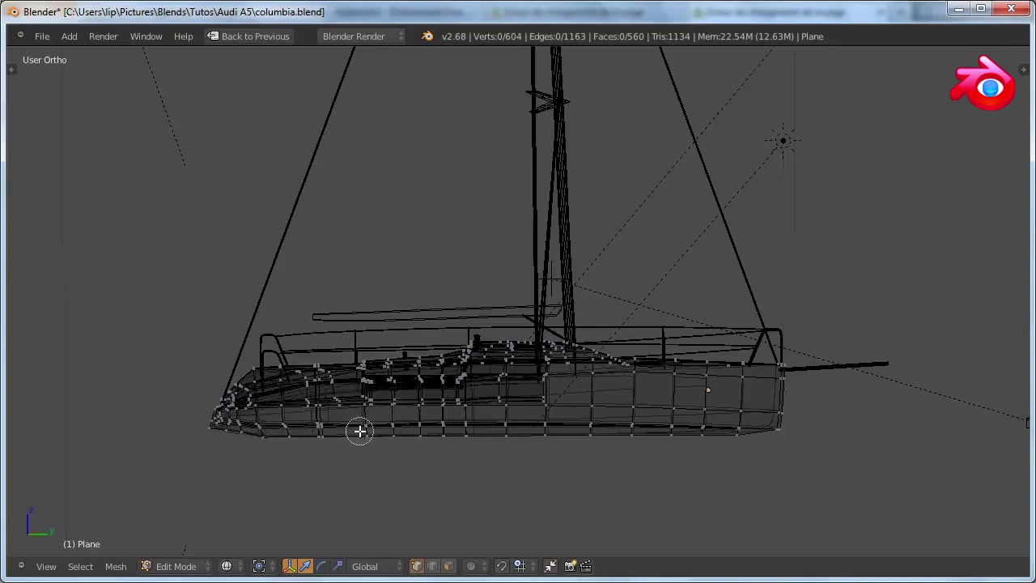
pyautogui.scroll(-10, 360, 432)
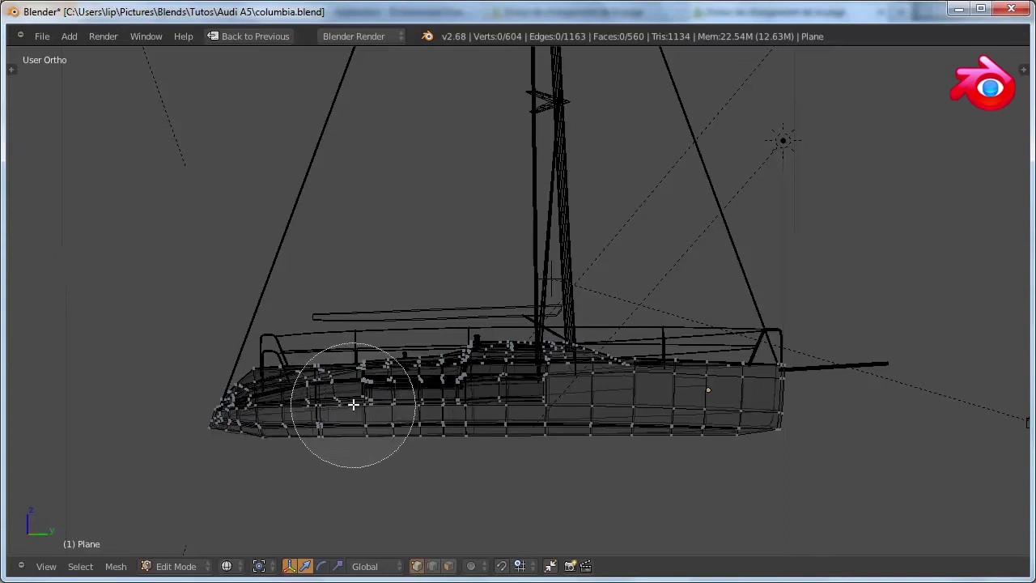
pyautogui.scroll(-8, 375, 351)
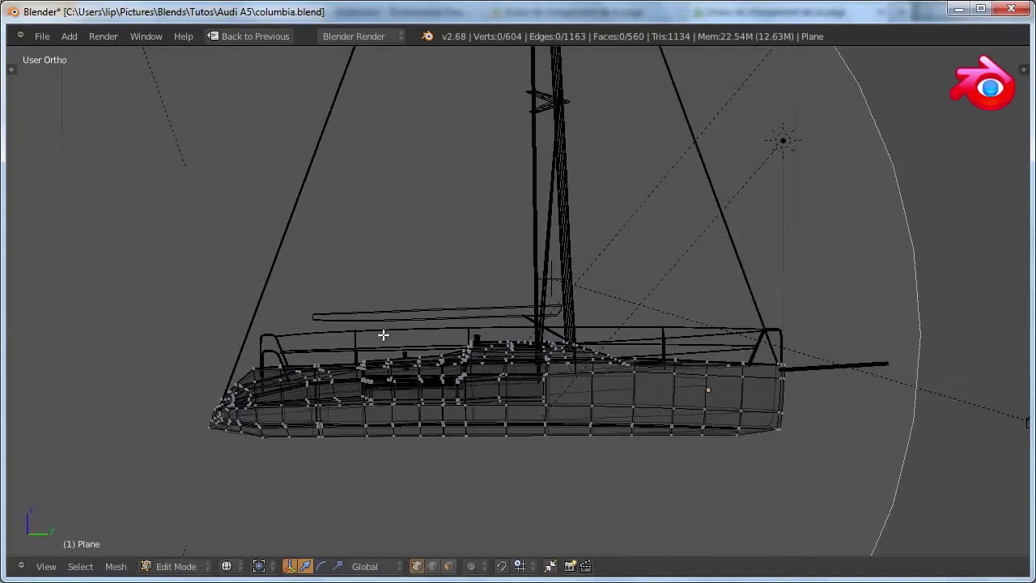
pyautogui.scroll(4, 386, 340)
pyautogui.scroll(5, 386, 340)
pyautogui.scroll(-2, 381, 346)
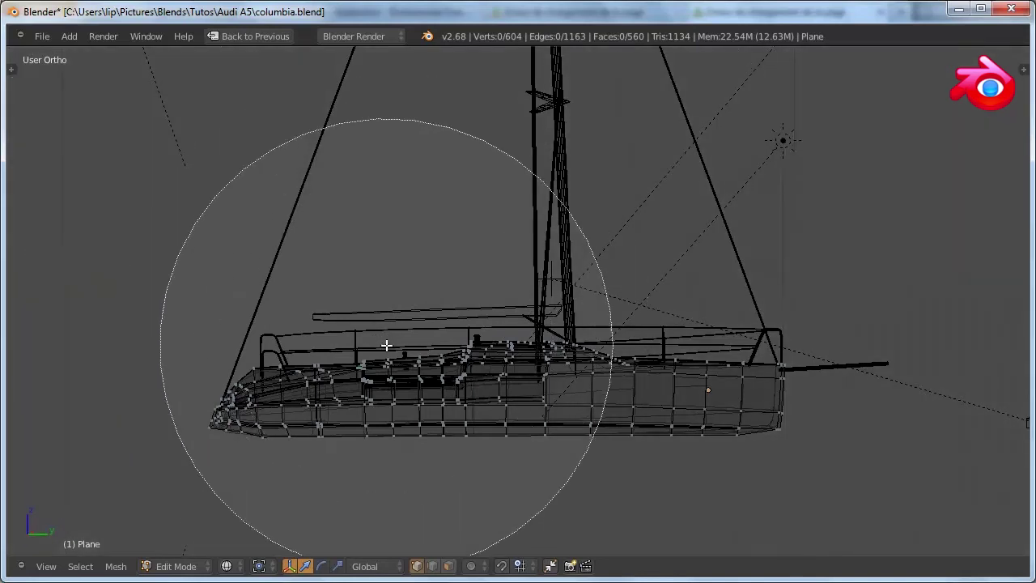
pyautogui.scroll(4, 381, 346)
pyautogui.scroll(4, 386, 353)
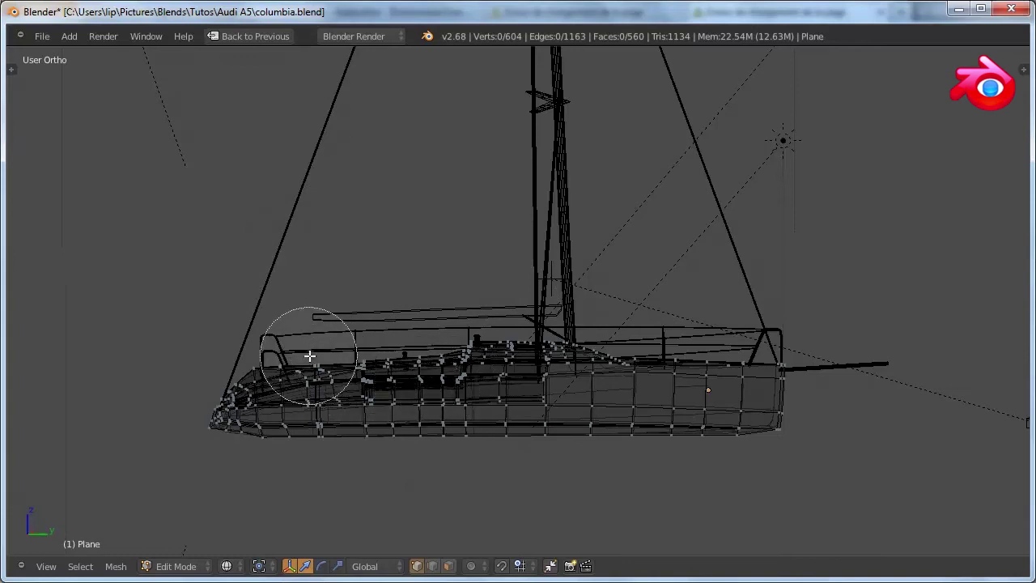
pyautogui.scroll(-7, 323, 380)
pyautogui.scroll(6, 332, 382)
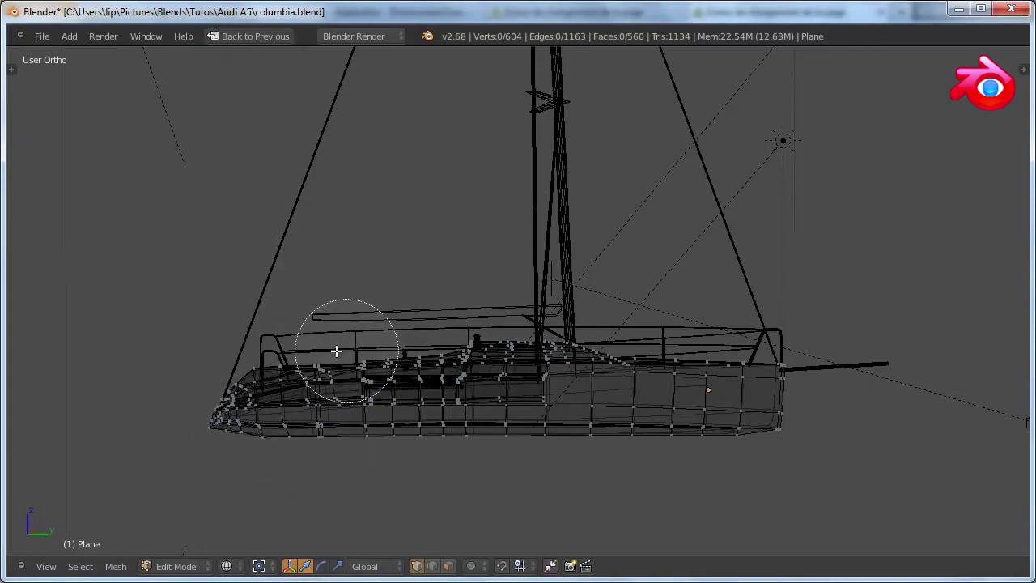
pyautogui.scroll(1, 251, 388)
pyautogui.scroll(2, 202, 417)
pyautogui.scroll(-3, 212, 403)
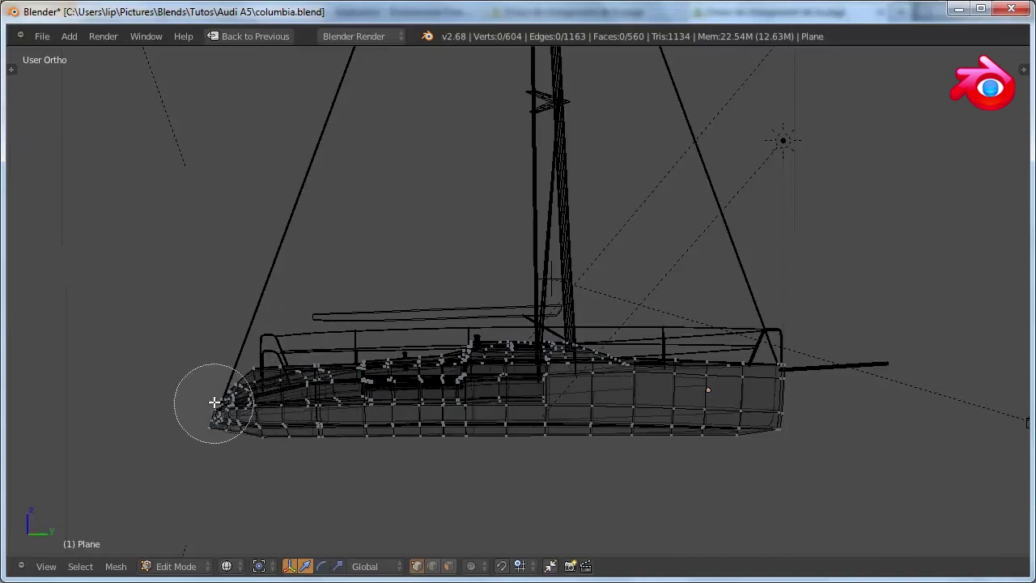
pyautogui.scroll(-2, 221, 401)
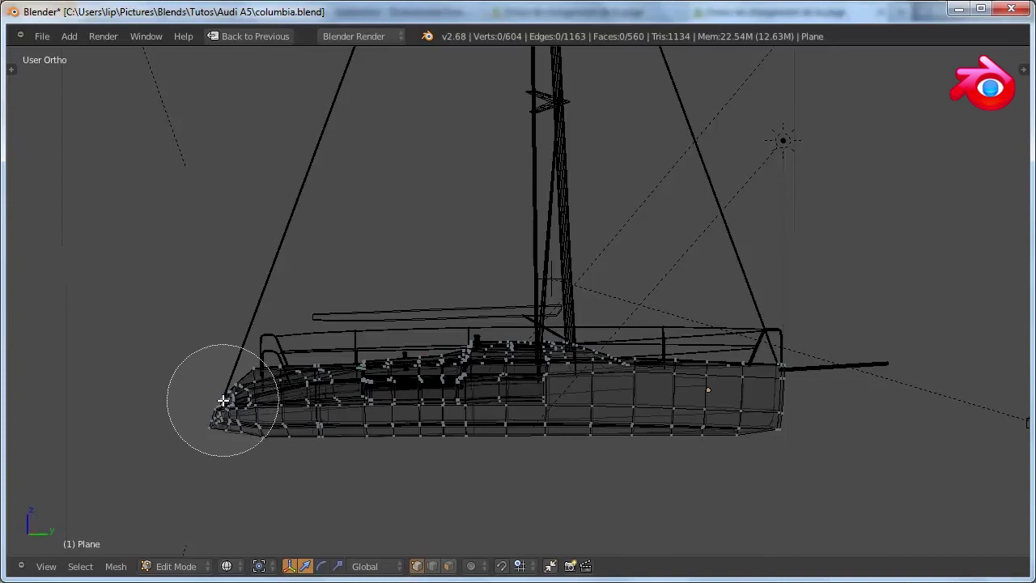
# Circle-select the vertices at the hull's stern tip, remove the outermost ones with the circle, and clear the selection
pyautogui.click(225, 402)
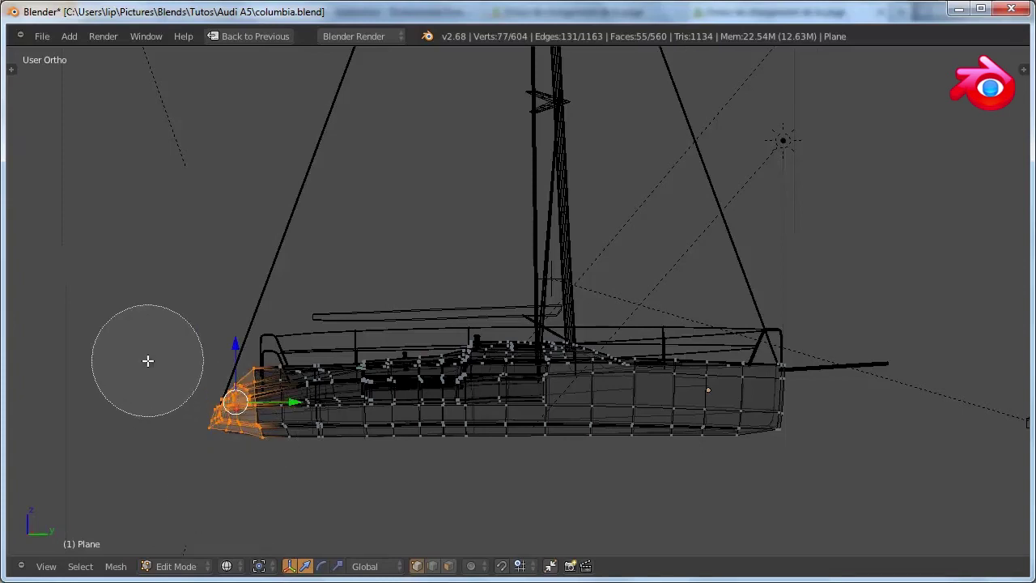
pyautogui.moveTo(190, 394)
pyautogui.mouseDown(button='middle')
pyautogui.moveTo(189, 375)
pyautogui.moveTo(206, 387)
pyautogui.mouseUp(button='middle')
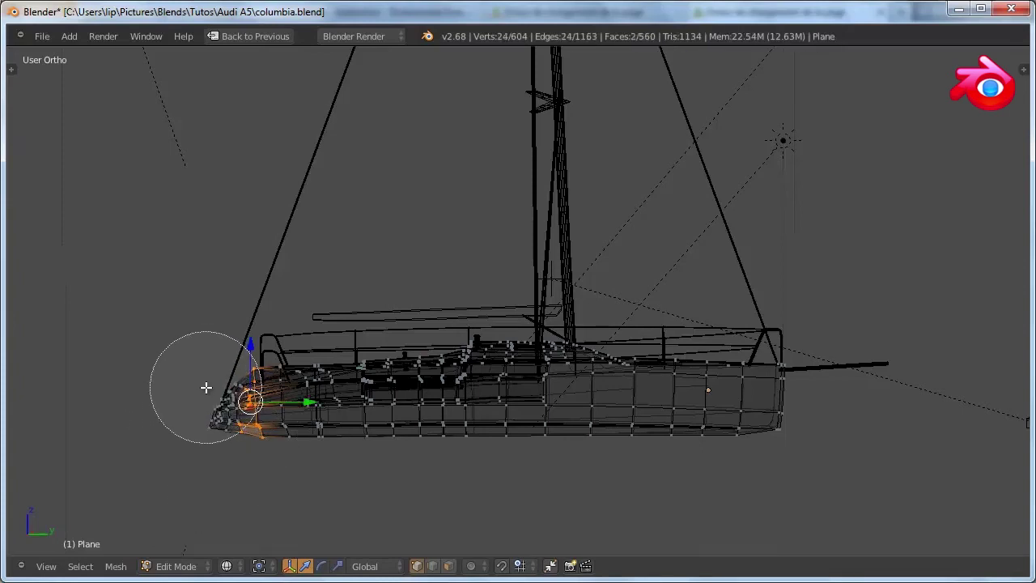
pyautogui.rightClick(217, 402)
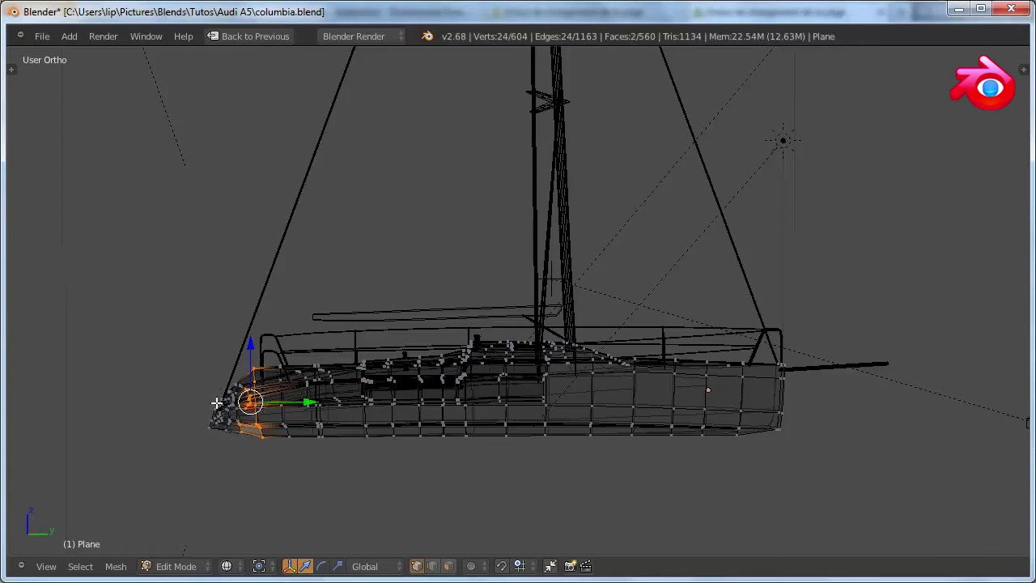
pyautogui.press('a')
# Circle-select the hull's stern tip again, leave circle select, and clear the selection
pyautogui.press('c')
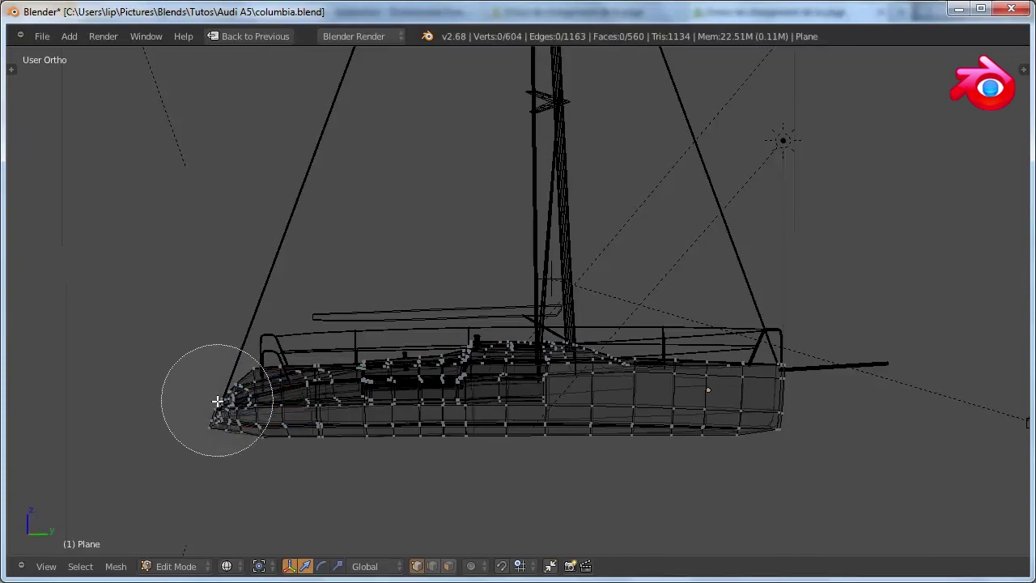
pyautogui.moveTo(221, 410); pyautogui.dragTo(219, 397)
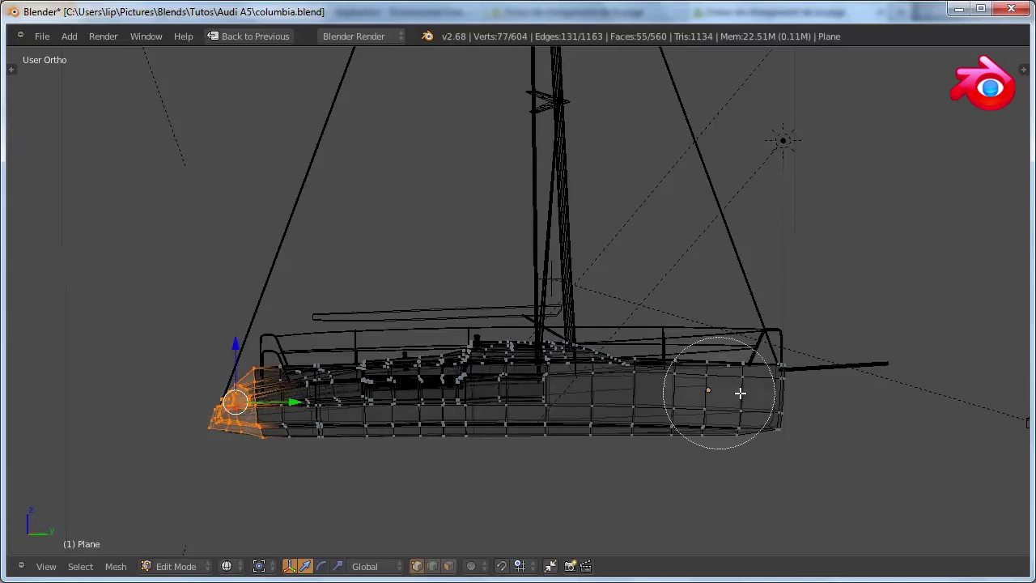
pyautogui.rightClick(552, 400)
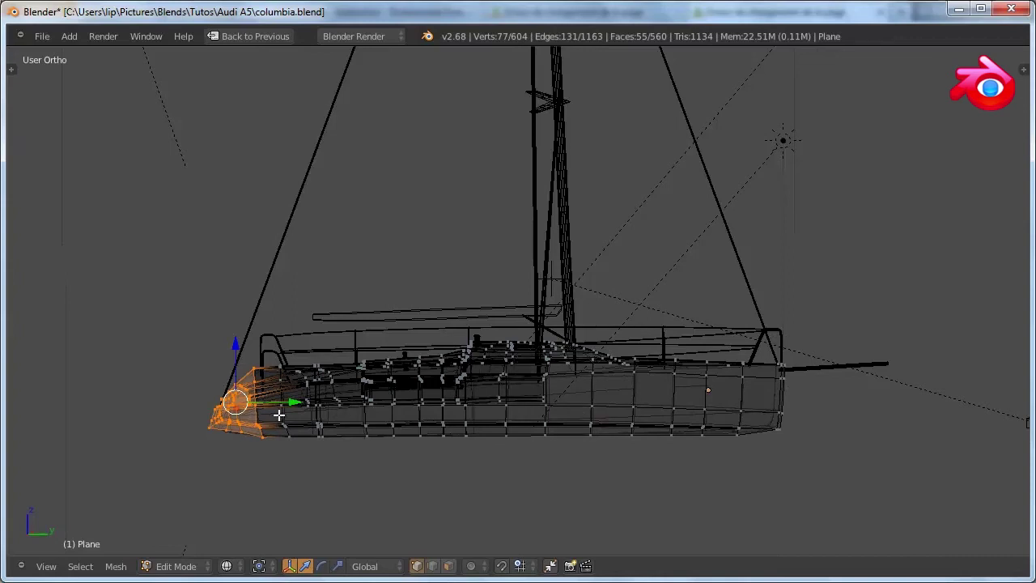
pyautogui.press('a')
# Paint a circle selection around the hull's outline along the keel, both ends and the deck, and clear the selection
pyautogui.press('c')
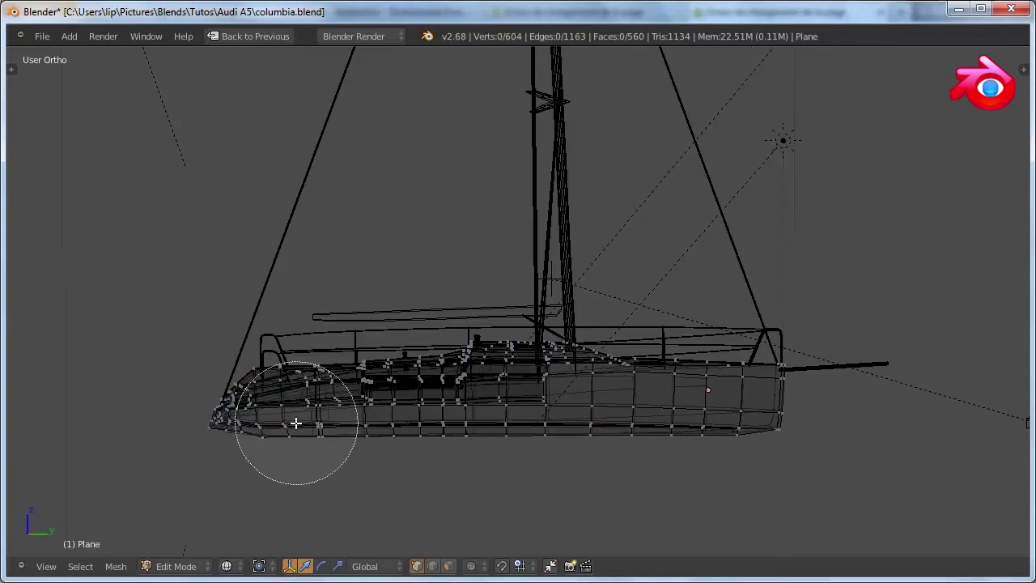
pyautogui.moveTo(207, 419)
pyautogui.mouseDown()
pyautogui.moveTo(669, 432)
pyautogui.moveTo(798, 421)
pyautogui.moveTo(787, 376)
pyautogui.moveTo(752, 361)
pyautogui.moveTo(592, 371)
pyautogui.moveTo(576, 356)
pyautogui.moveTo(596, 359)
pyautogui.moveTo(527, 351)
pyautogui.moveTo(345, 366)
pyautogui.moveTo(215, 398)
pyautogui.moveTo(331, 431)
pyautogui.mouseUp()
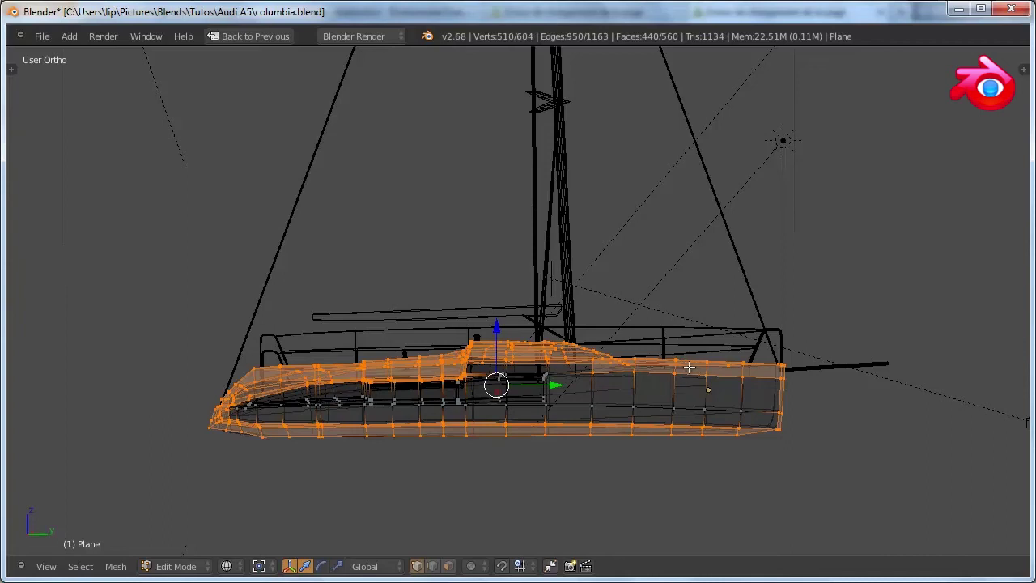
pyautogui.press('a')
pyautogui.moveTo(689, 367); pyautogui.dragTo(687, 370, button='right')
pyautogui.scroll(3, 695, 392)
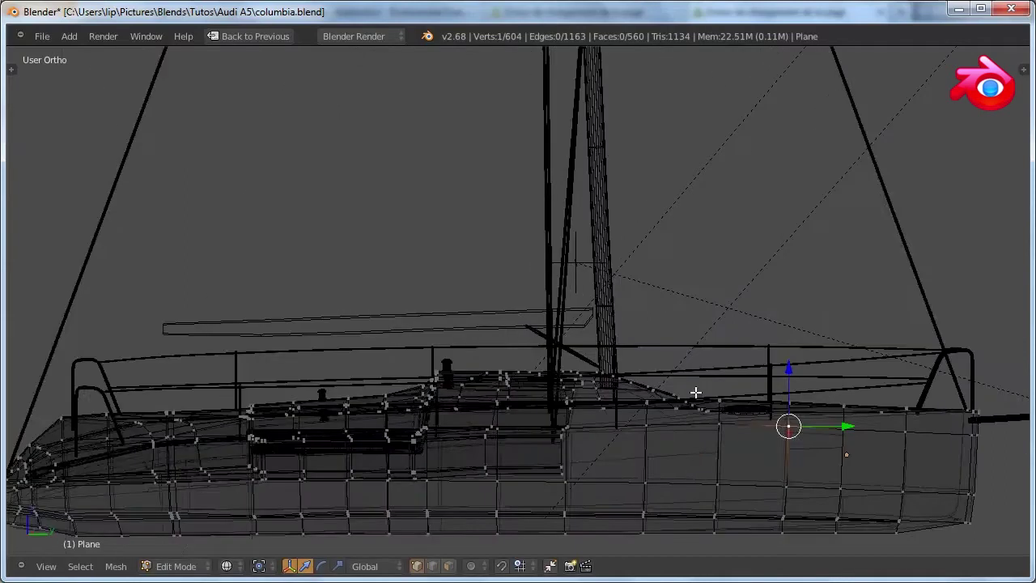
pyautogui.scroll(-3, 695, 392)
pyautogui.press('a')
# Restart circle select, reduce the circle to a small radius, and paint over the vertices of the hull's stern section
pyautogui.scroll(3, 652, 405)
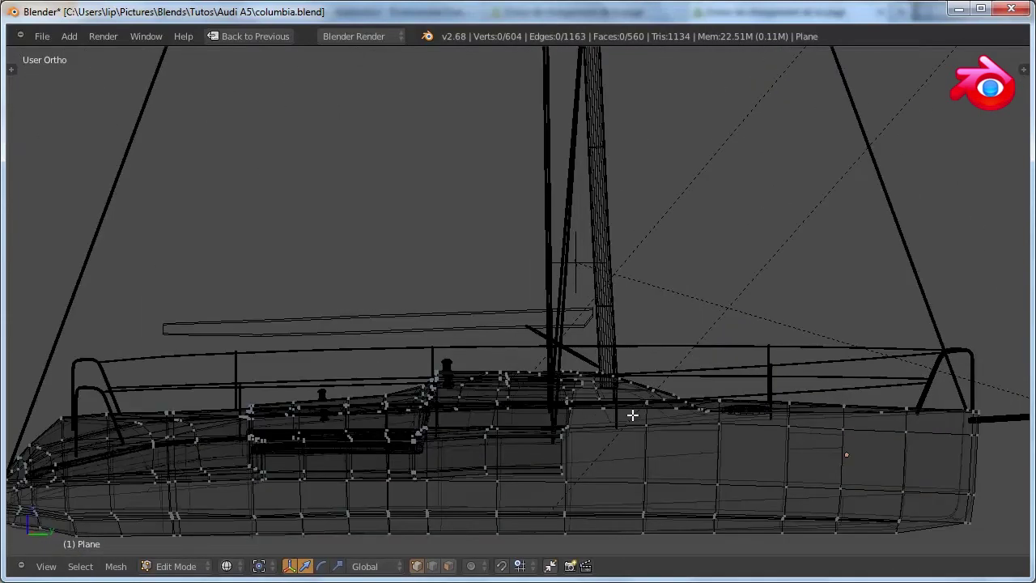
pyautogui.keyDown('shift'); pyautogui.moveTo(632, 416); pyautogui.dragTo(634, 298, button='middle'); pyautogui.keyUp('shift')
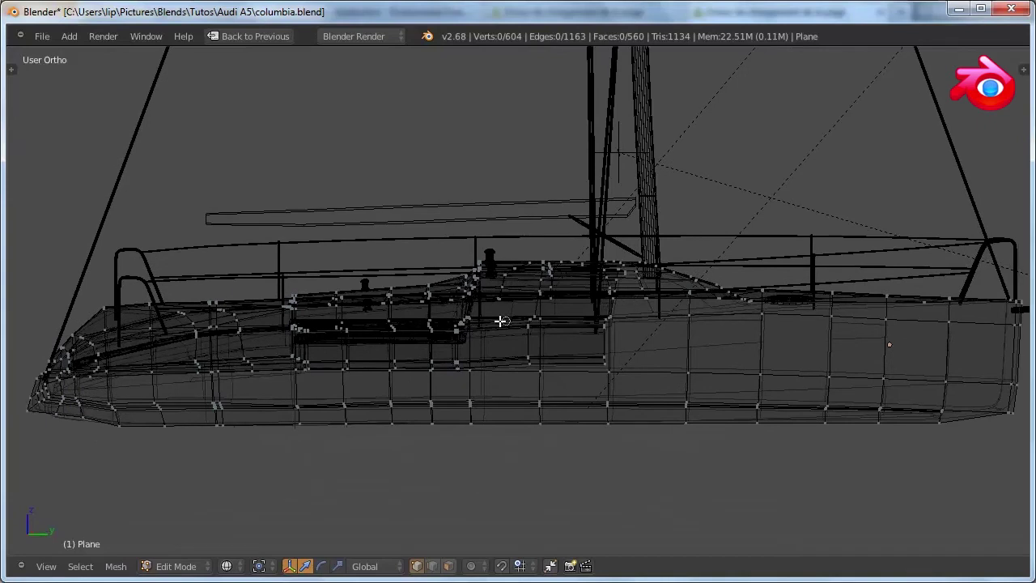
pyautogui.scroll(-10, 356, 326)
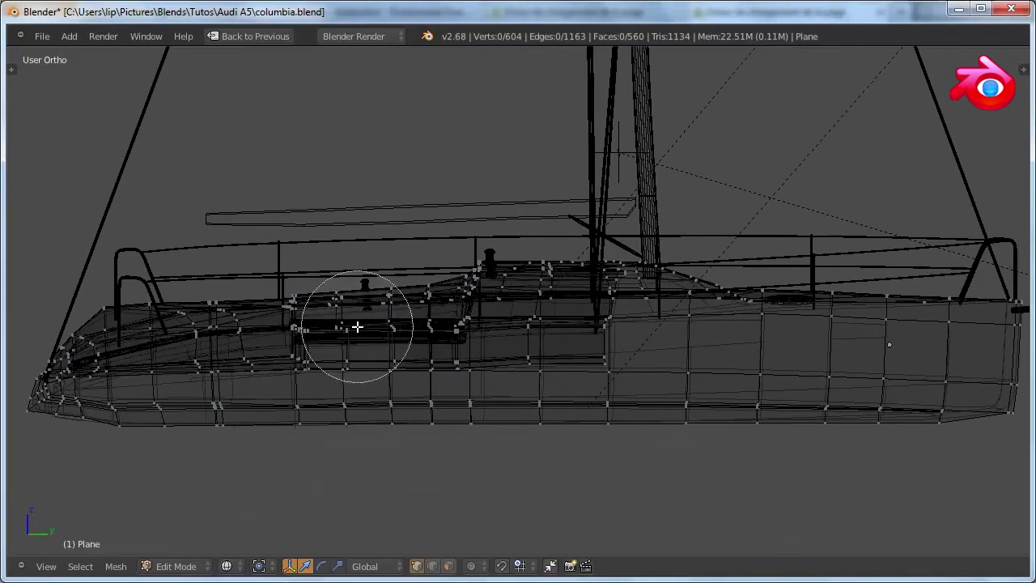
pyautogui.scroll(-5, 360, 326)
pyautogui.scroll(8, 388, 326)
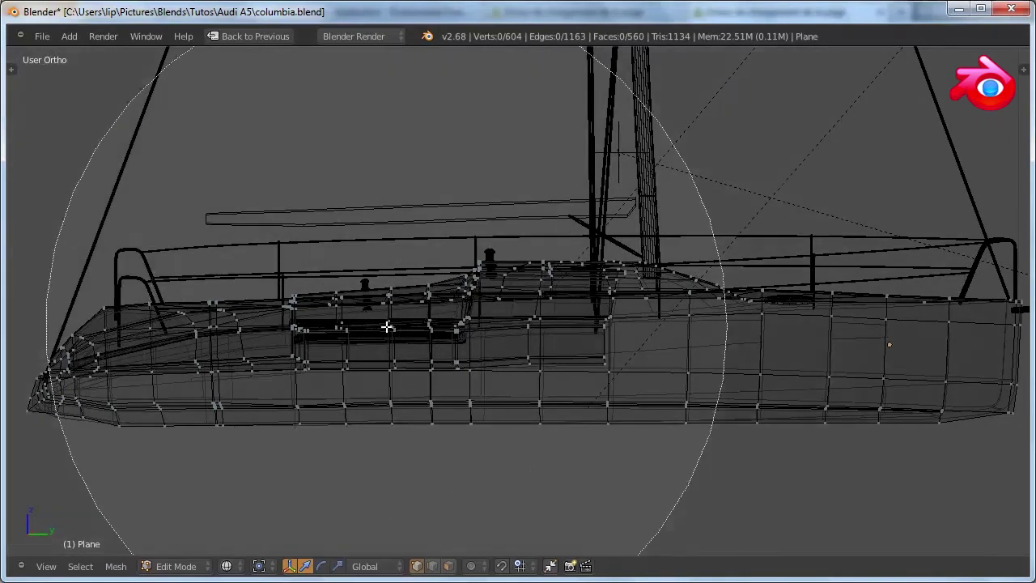
pyautogui.scroll(-3, 431, 346)
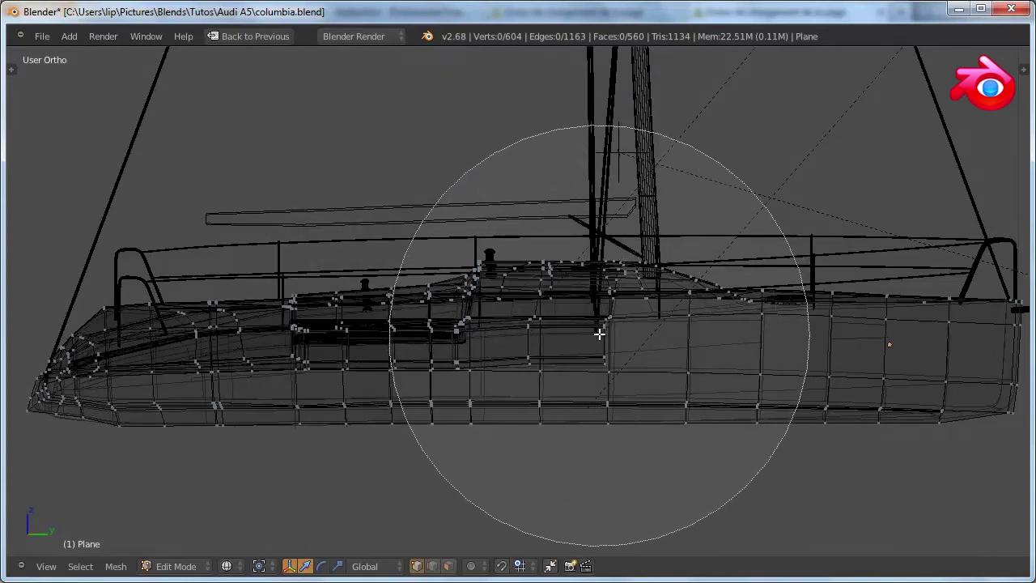
pyautogui.scroll(8, 486, 318)
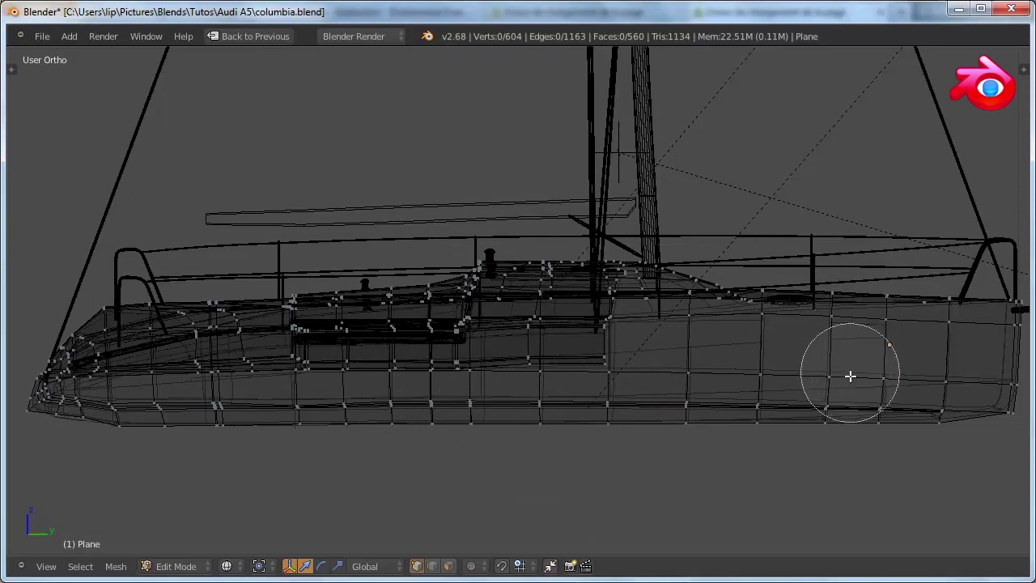
pyautogui.moveTo(121, 303)
pyautogui.mouseDown()
pyautogui.moveTo(70, 370)
pyautogui.moveTo(110, 407)
pyautogui.moveTo(45, 377)
pyautogui.moveTo(149, 398)
pyautogui.moveTo(141, 335)
pyautogui.moveTo(109, 307)
pyautogui.moveTo(143, 421)
pyautogui.moveTo(135, 297)
pyautogui.mouseUp()
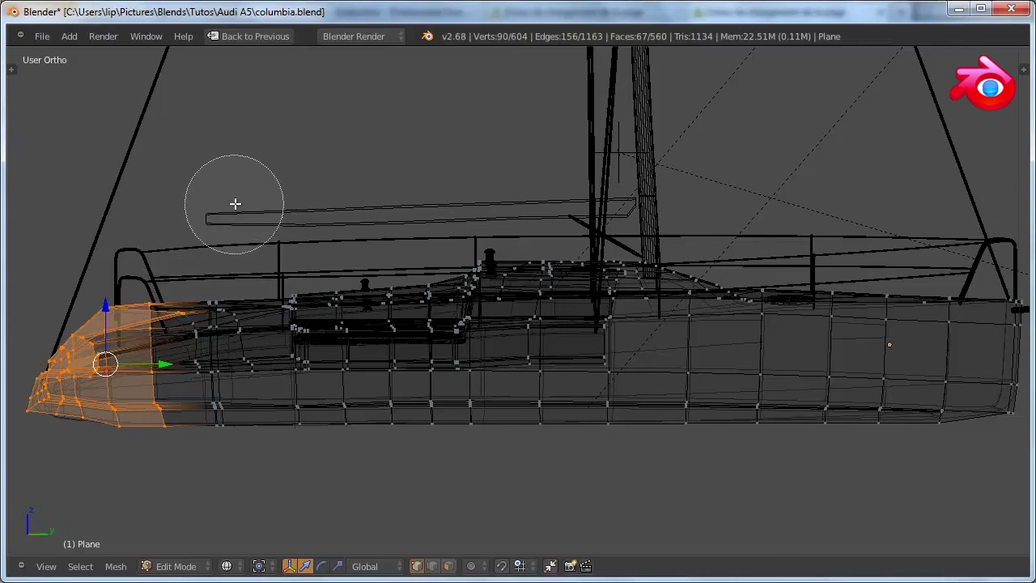
pyautogui.press('Escape')
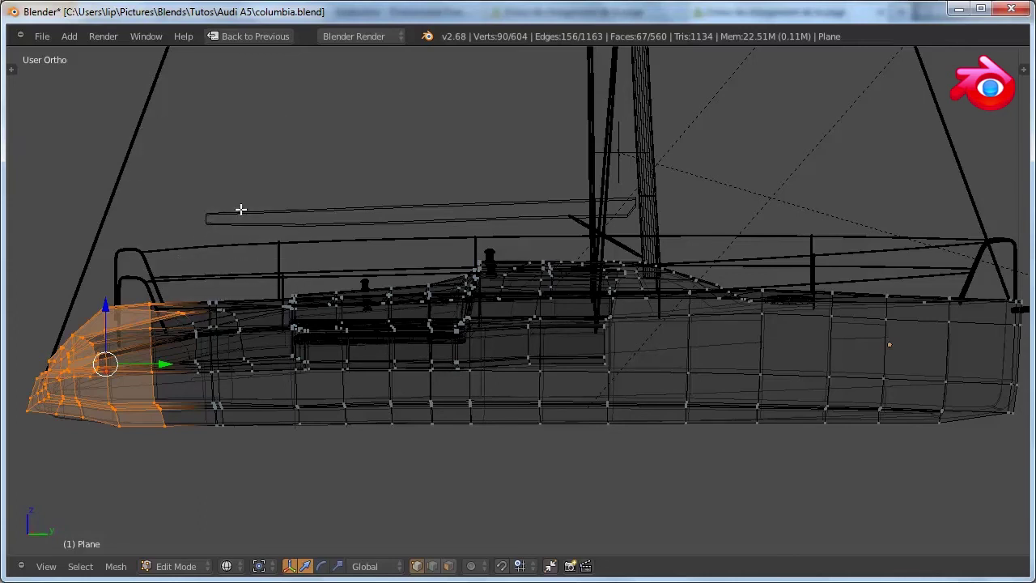
# Try moving the selected stern section towards the mast, restart and leave circle select, and clear the selection
pyautogui.press('g')
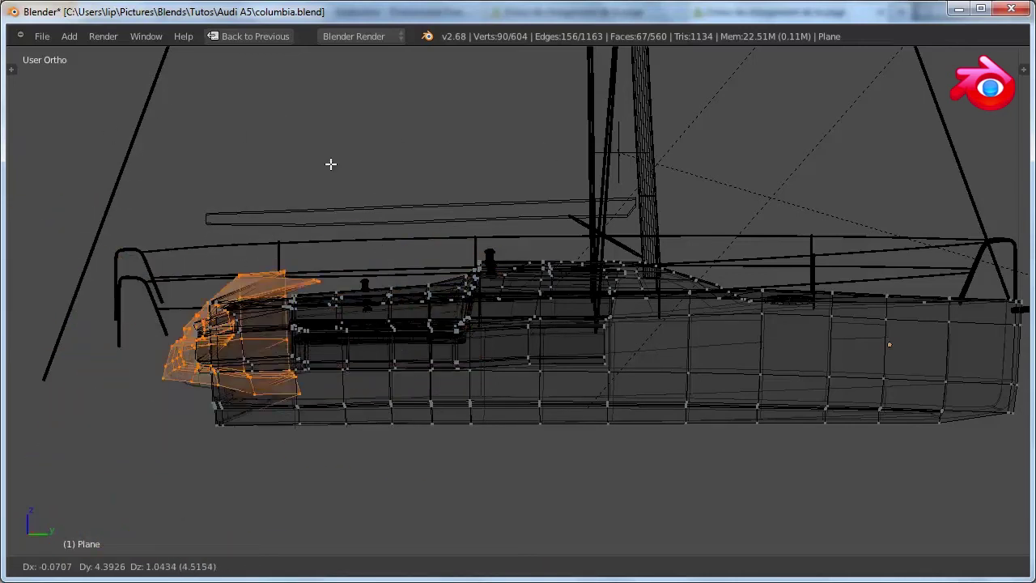
pyautogui.click(190, 323)
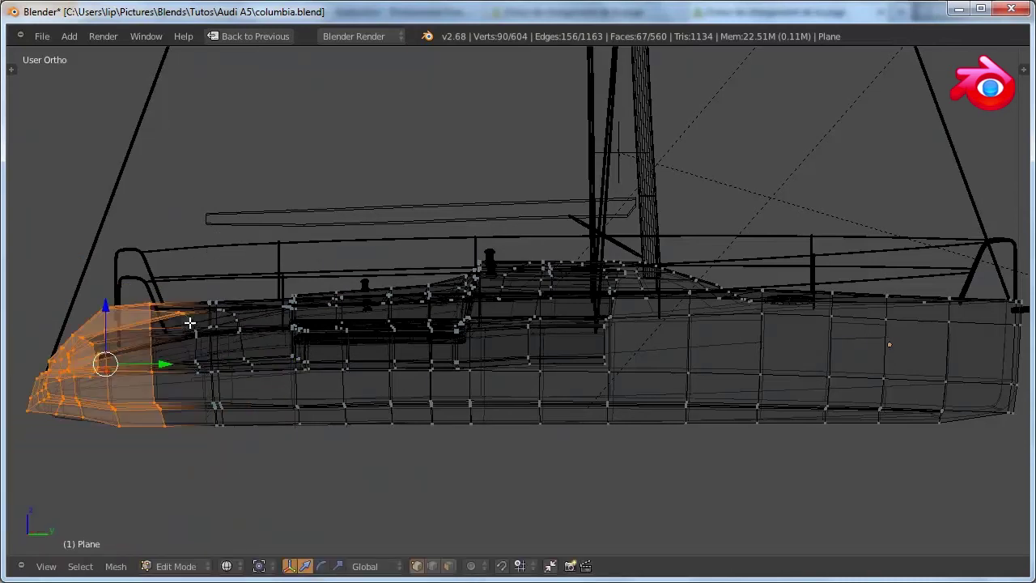
pyautogui.press('c')
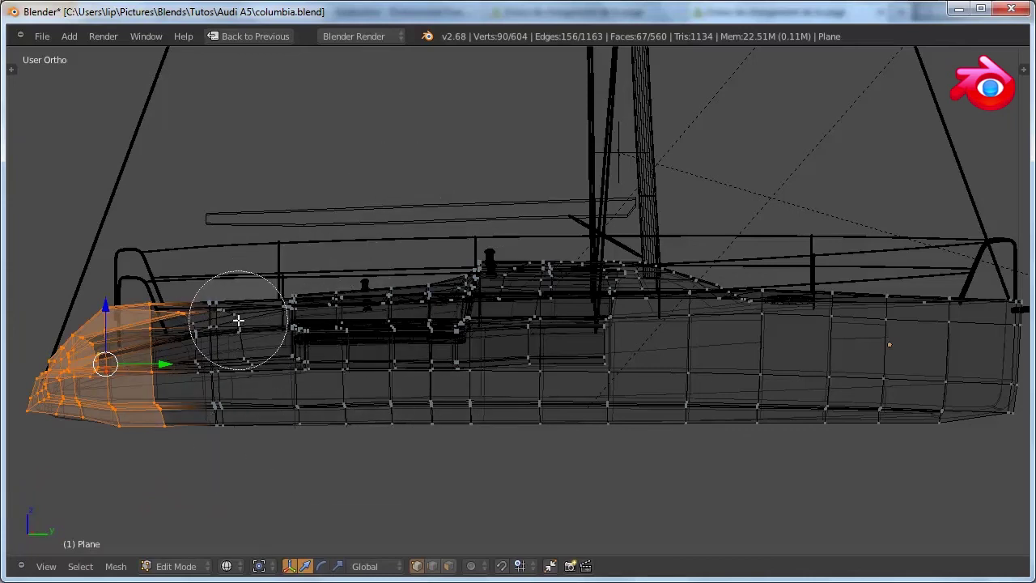
pyautogui.rightClick(265, 314)
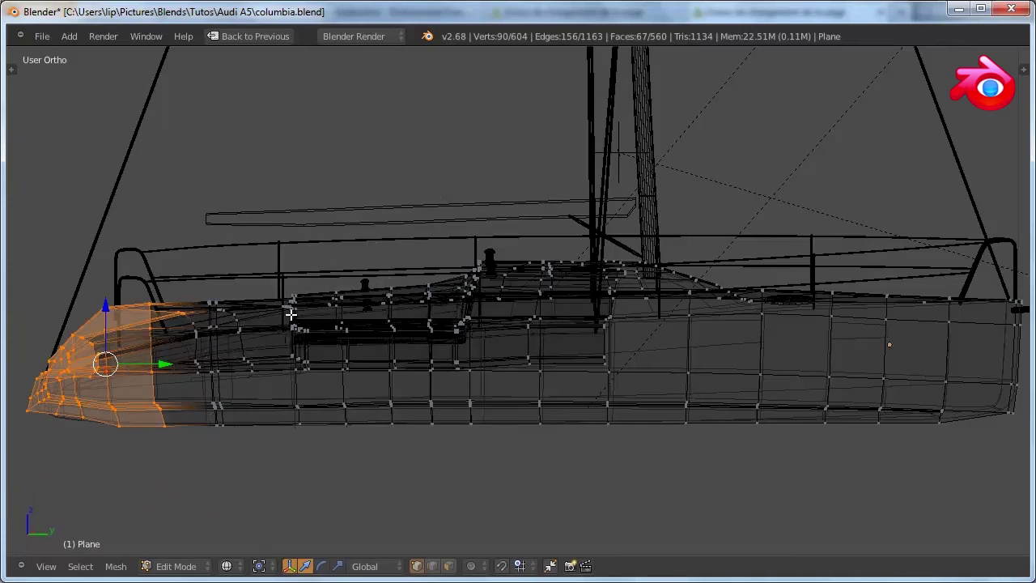
pyautogui.press('a')
pyautogui.scroll(-1, 558, 270)
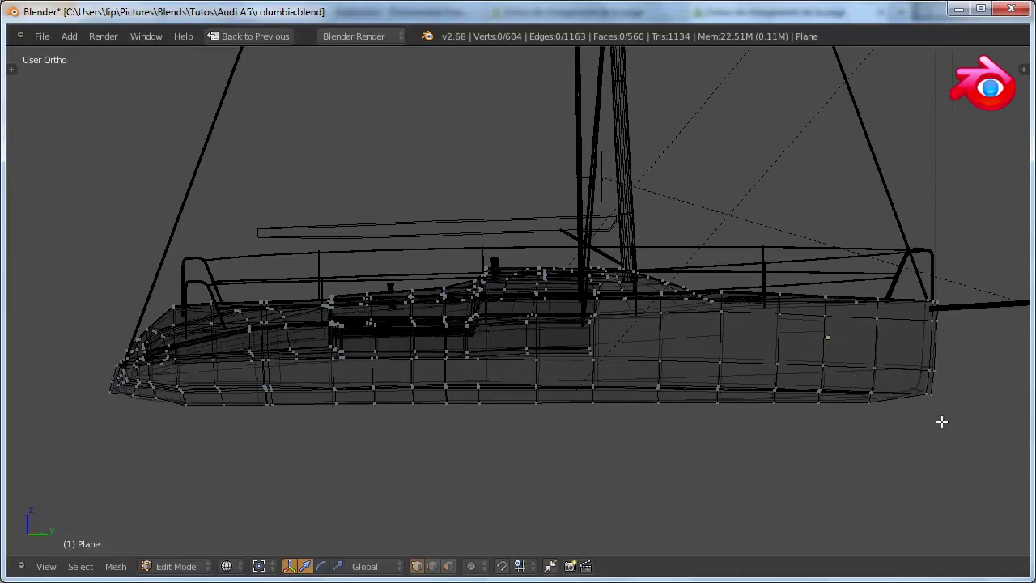
pyautogui.keyDown('shift'); pyautogui.moveTo(917, 374); pyautogui.dragTo(733, 380, button='middle'); pyautogui.keyUp('shift')
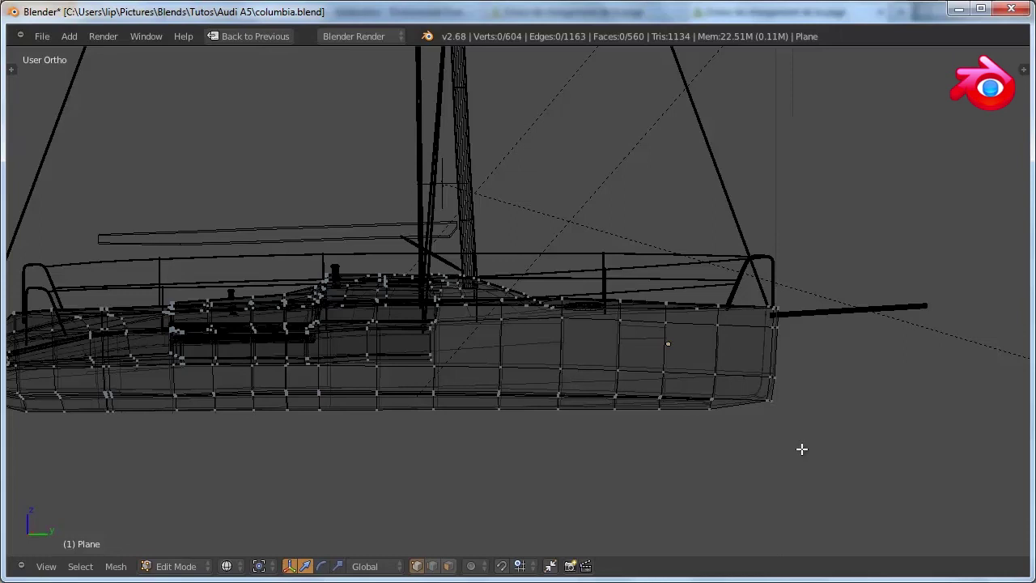
# Lasso-select several groups of vertices along the hull's lower edge from the bow towards the mast, and clear the selection
pyautogui.moveTo(749, 436)
pyautogui.keyDown('ctrl'); pyautogui.mouseDown()
pyautogui.moveTo(754, 367)
pyautogui.moveTo(823, 377)
pyautogui.moveTo(784, 462)
pyautogui.mouseUp(); pyautogui.keyUp('ctrl')
pyautogui.moveTo(659, 448)
pyautogui.keyDown('ctrl'); pyautogui.mouseDown()
pyautogui.moveTo(628, 388)
pyautogui.moveTo(672, 388)
pyautogui.moveTo(617, 436)
pyautogui.mouseUp(); pyautogui.keyUp('ctrl')
pyautogui.moveTo(490, 396)
pyautogui.keyDown('ctrl'); pyautogui.mouseDown()
pyautogui.moveTo(599, 405)
pyautogui.moveTo(582, 440)
pyautogui.mouseUp(); pyautogui.keyUp('ctrl')
pyautogui.moveTo(453, 455)
pyautogui.keyDown('ctrl'); pyautogui.mouseDown()
pyautogui.moveTo(435, 364)
pyautogui.moveTo(469, 404)
pyautogui.moveTo(537, 416)
pyautogui.moveTo(535, 445)
pyautogui.mouseUp(); pyautogui.keyUp('ctrl')
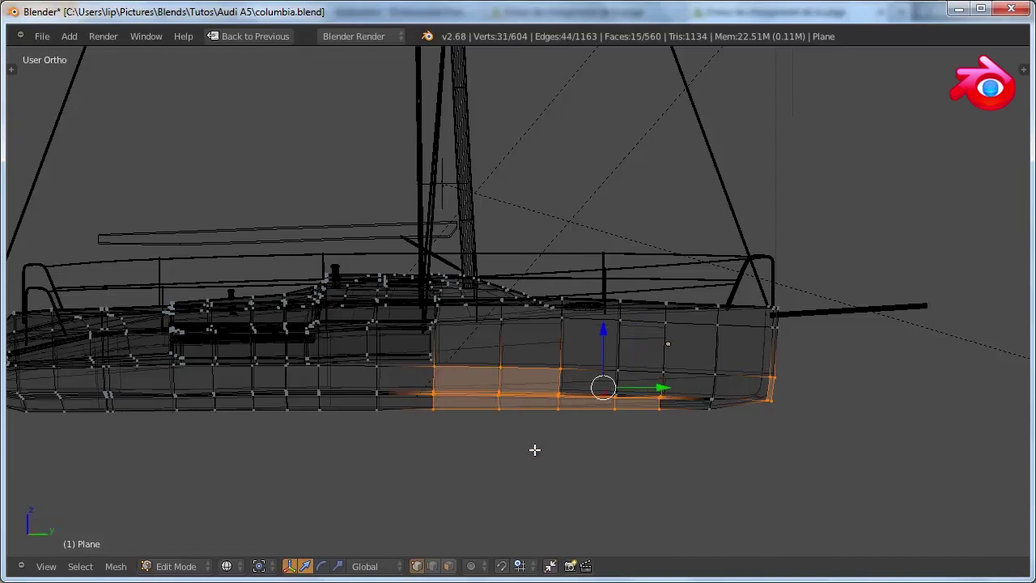
pyautogui.press('a')
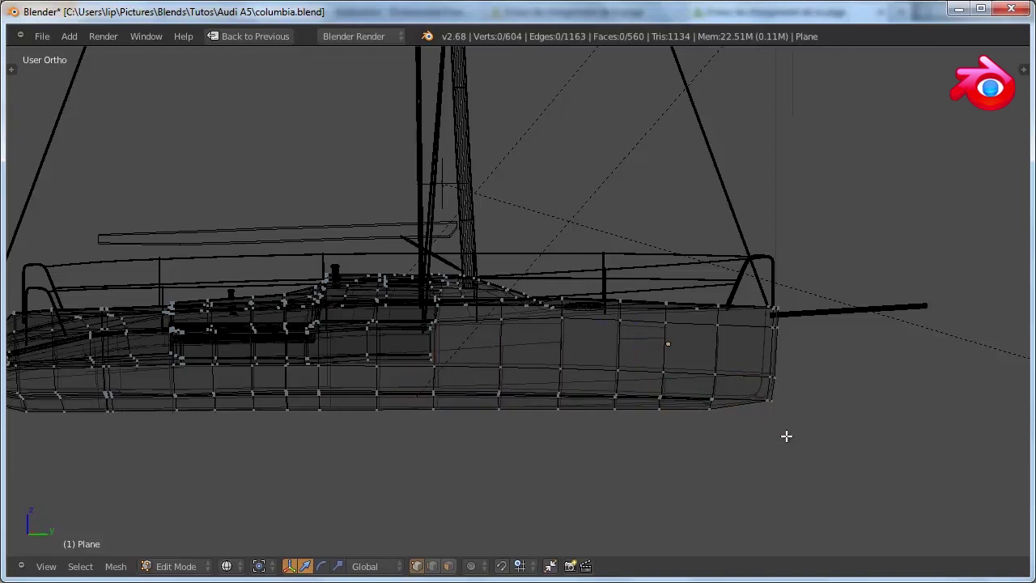
# Build up a lasso selection over the hull's bow half and the cabin vertices around the mast, and clear the selection
pyautogui.moveTo(786, 436)
pyautogui.keyDown('ctrl'); pyautogui.mouseDown()
pyautogui.moveTo(698, 347)
pyautogui.moveTo(782, 368)
pyautogui.mouseUp(); pyautogui.keyUp('ctrl')
pyautogui.moveTo(567, 457)
pyautogui.keyDown('ctrl'); pyautogui.mouseDown()
pyautogui.moveTo(411, 326)
pyautogui.moveTo(602, 416)
pyautogui.moveTo(558, 453)
pyautogui.mouseUp(); pyautogui.keyUp('ctrl')
pyautogui.moveTo(463, 445)
pyautogui.keyDown('ctrl'); pyautogui.mouseDown()
pyautogui.moveTo(704, 372)
pyautogui.moveTo(477, 439)
pyautogui.moveTo(978, 407)
pyautogui.moveTo(846, 470)
pyautogui.mouseUp(); pyautogui.keyUp('ctrl')
pyautogui.moveTo(757, 480)
pyautogui.keyDown('ctrl'); pyautogui.mouseDown()
pyautogui.moveTo(694, 240)
pyautogui.moveTo(830, 283)
pyautogui.moveTo(807, 339)
pyautogui.mouseUp(); pyautogui.keyUp('ctrl')
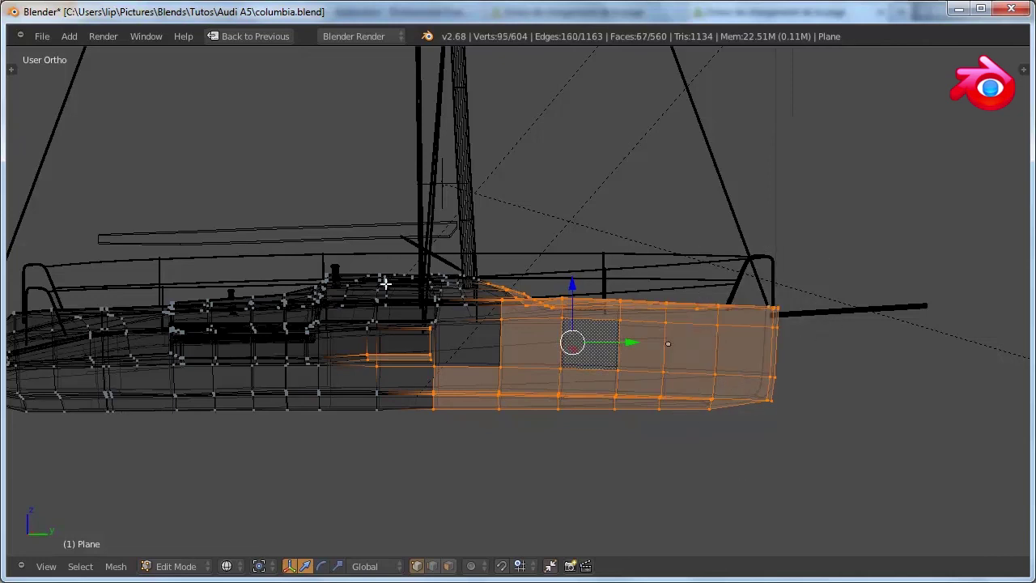
pyautogui.moveTo(385, 283)
pyautogui.keyDown('ctrl'); pyautogui.mouseDown()
pyautogui.moveTo(498, 356)
pyautogui.moveTo(440, 444)
pyautogui.moveTo(405, 456)
pyautogui.mouseUp(); pyautogui.keyUp('ctrl')
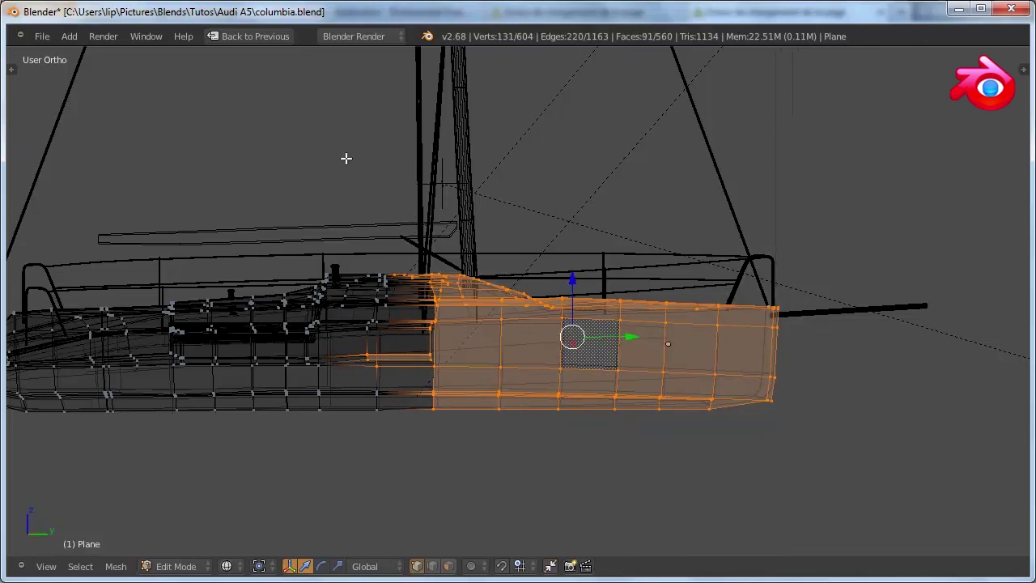
pyautogui.moveTo(309, 214)
pyautogui.keyDown('ctrl'); pyautogui.mouseDown()
pyautogui.moveTo(383, 402)
pyautogui.moveTo(534, 441)
pyautogui.moveTo(439, 359)
pyautogui.moveTo(529, 338)
pyautogui.moveTo(458, 303)
pyautogui.moveTo(538, 271)
pyautogui.moveTo(478, 141)
pyautogui.moveTo(356, 54)
pyautogui.moveTo(267, 224)
pyautogui.moveTo(377, 300)
pyautogui.moveTo(246, 359)
pyautogui.moveTo(367, 361)
pyautogui.mouseUp(); pyautogui.keyUp('ctrl')
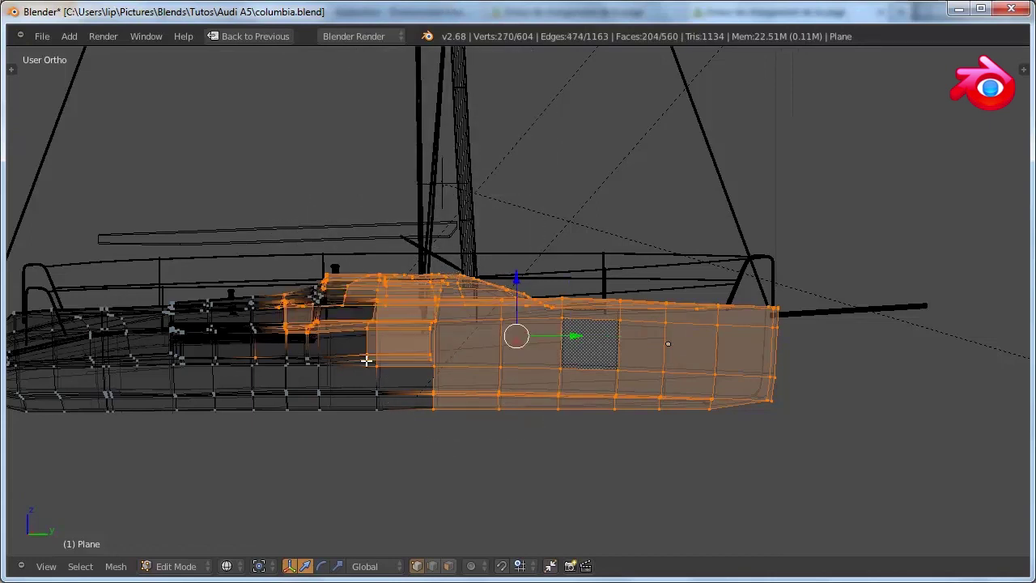
pyautogui.press('a')
# Lasso-select the vertices where the sloping cabin front meets the foredeck, and clear the selection
pyautogui.scroll(3, 551, 374)
pyautogui.scroll(-1, 542, 386)
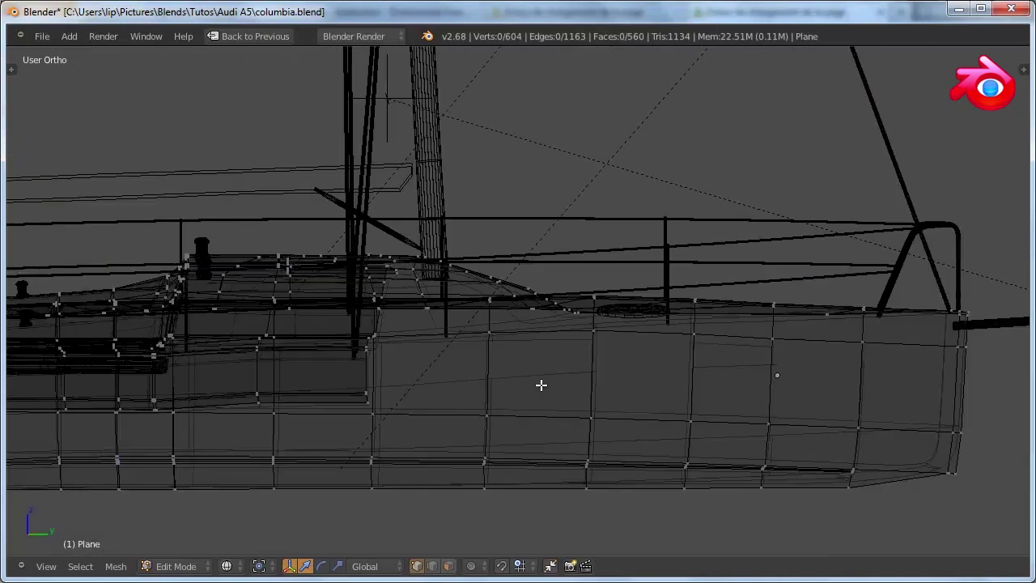
pyautogui.moveTo(574, 333)
pyautogui.keyDown('ctrl'); pyautogui.mouseDown()
pyautogui.moveTo(539, 303)
pyautogui.moveTo(473, 284)
pyautogui.moveTo(492, 251)
pyautogui.moveTo(555, 261)
pyautogui.moveTo(608, 291)
pyautogui.mouseUp(); pyautogui.keyUp('ctrl')
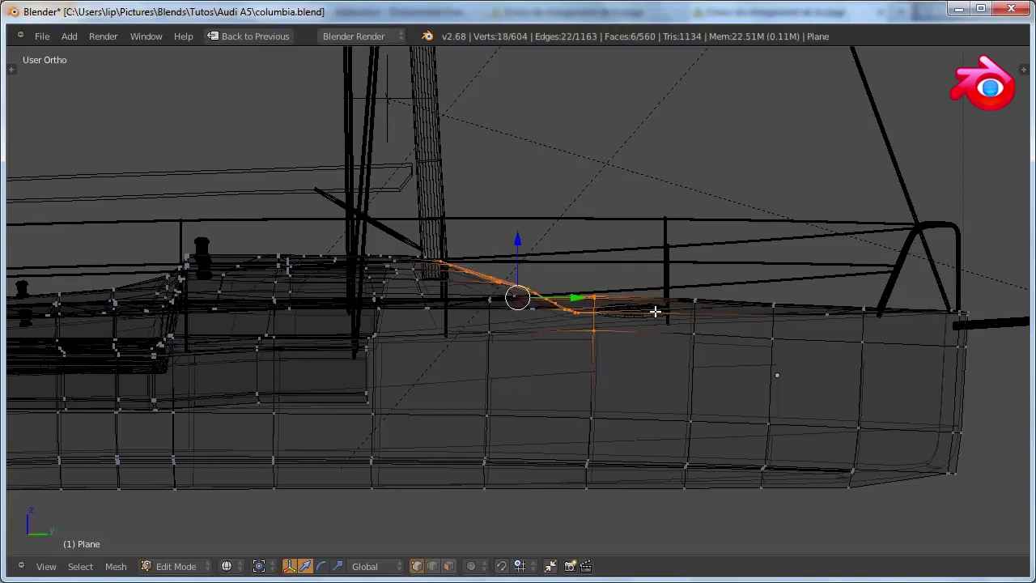
pyautogui.scroll(3, 654, 304)
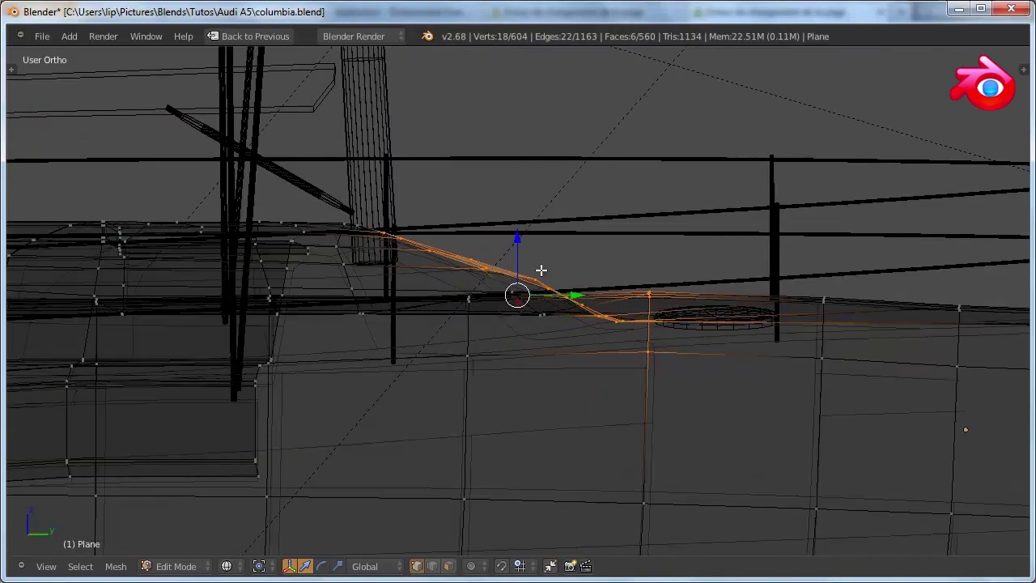
pyautogui.press('a')
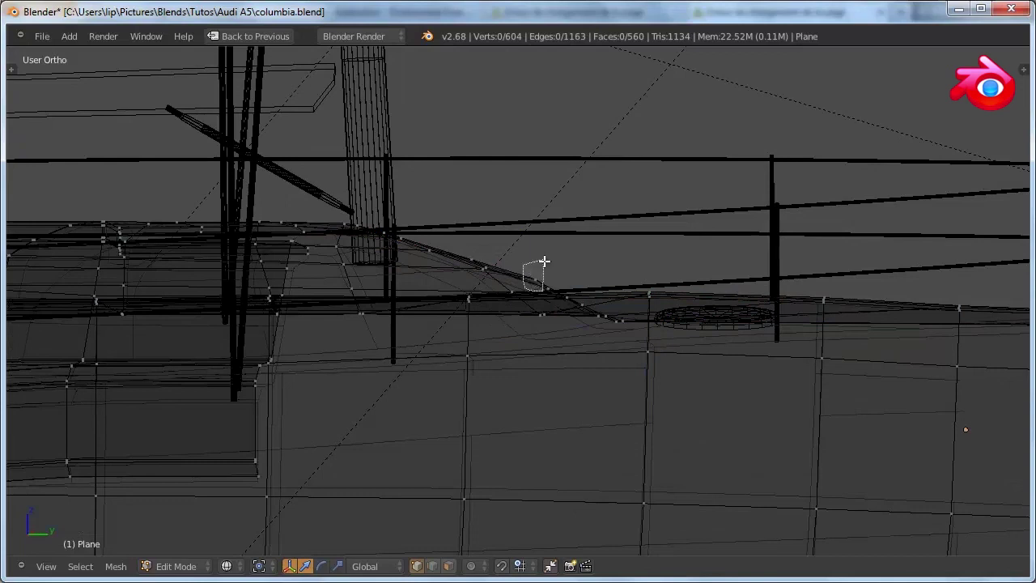
# Lasso-select a single vertex on the sloping cabin front, move it slightly towards the mast, and clear the selection
pyautogui.keyDown('ctrl'); pyautogui.moveTo(544, 262); pyautogui.dragTo(547, 267); pyautogui.keyUp('ctrl')
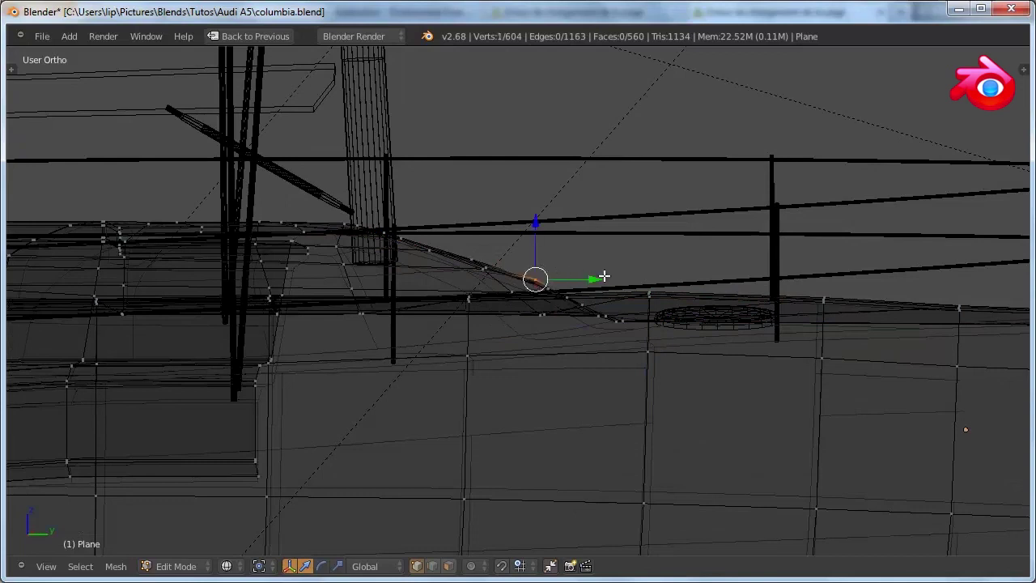
pyautogui.press('g')
pyautogui.click(568, 251)
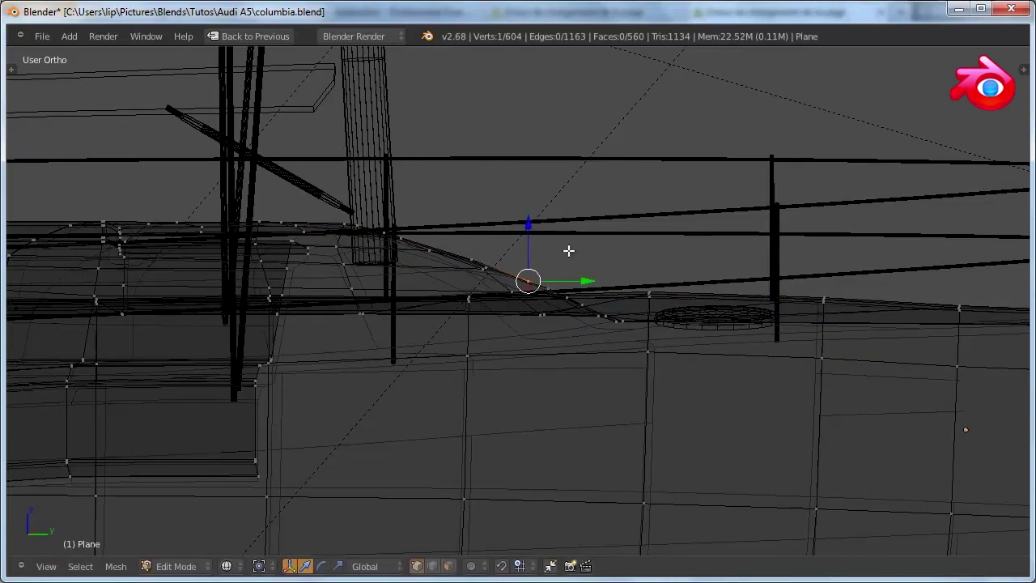
pyautogui.press('a')
# From an angled bow view, lasso-select the forward hull side, keel and cabin vertices, and clear the selection
pyautogui.moveTo(568, 251); pyautogui.dragTo(681, 291, button='middle')
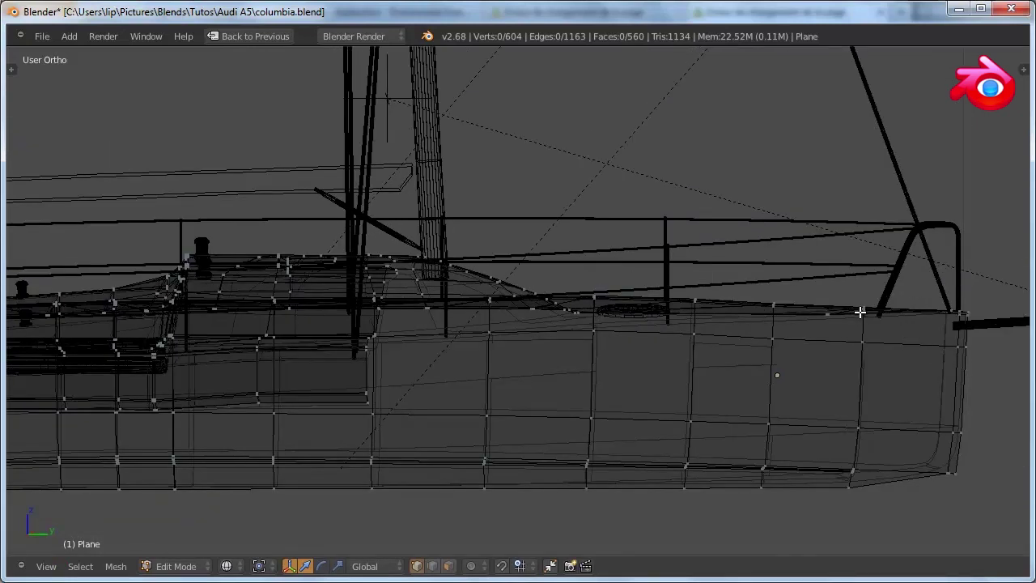
pyautogui.scroll(-2, 859, 312)
pyautogui.moveTo(848, 300); pyautogui.dragTo(671, 293, button='middle')
pyautogui.scroll(-3, 814, 324)
pyautogui.scroll(4, 884, 358)
pyautogui.keyDown('shift'); pyautogui.moveTo(958, 377); pyautogui.dragTo(659, 312, button='middle'); pyautogui.keyUp('shift')
pyautogui.scroll(3, 719, 355)
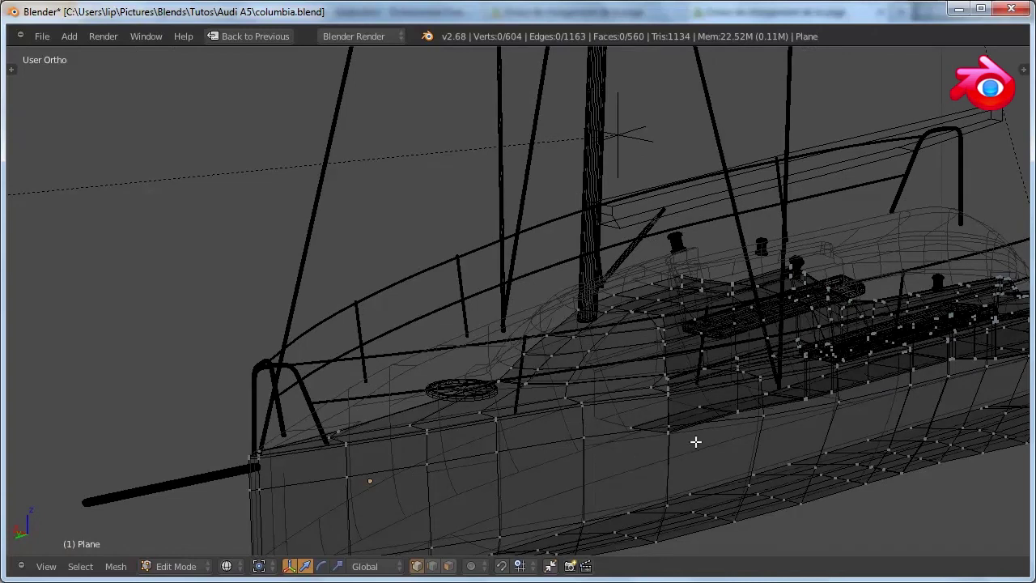
pyautogui.scroll(-2, 736, 424)
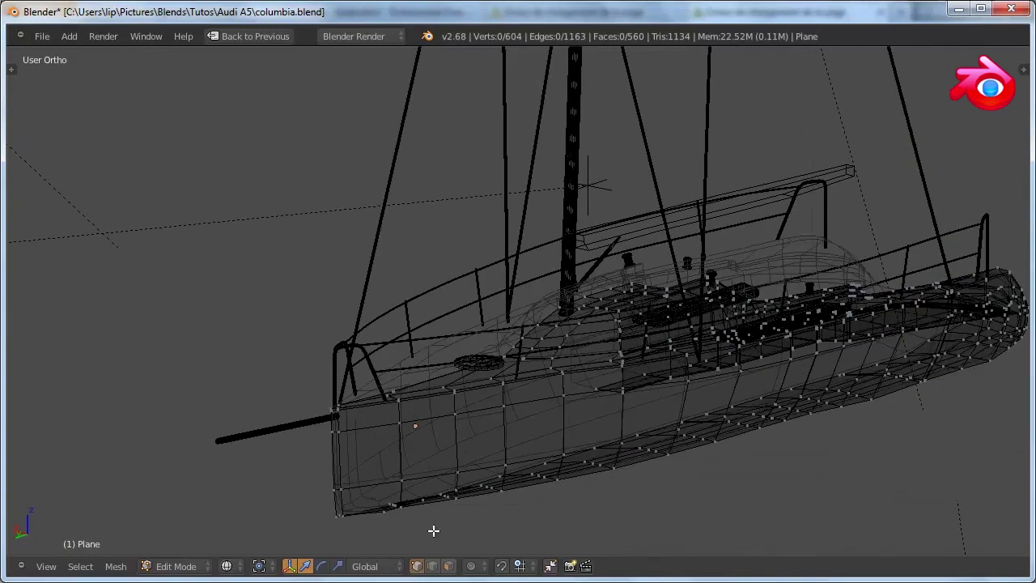
pyautogui.moveTo(414, 527)
pyautogui.keyDown('ctrl'); pyautogui.mouseDown()
pyautogui.moveTo(286, 477)
pyautogui.moveTo(471, 375)
pyautogui.moveTo(659, 358)
pyautogui.moveTo(530, 318)
pyautogui.moveTo(680, 279)
pyautogui.moveTo(820, 373)
pyautogui.moveTo(792, 459)
pyautogui.moveTo(790, 441)
pyautogui.mouseUp(); pyautogui.keyUp('ctrl')
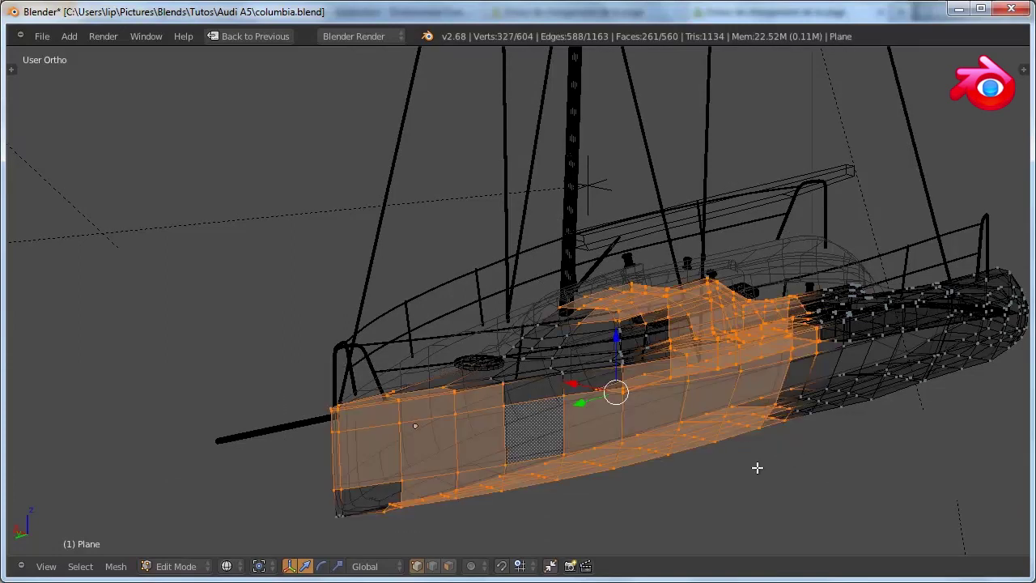
pyautogui.press('a')
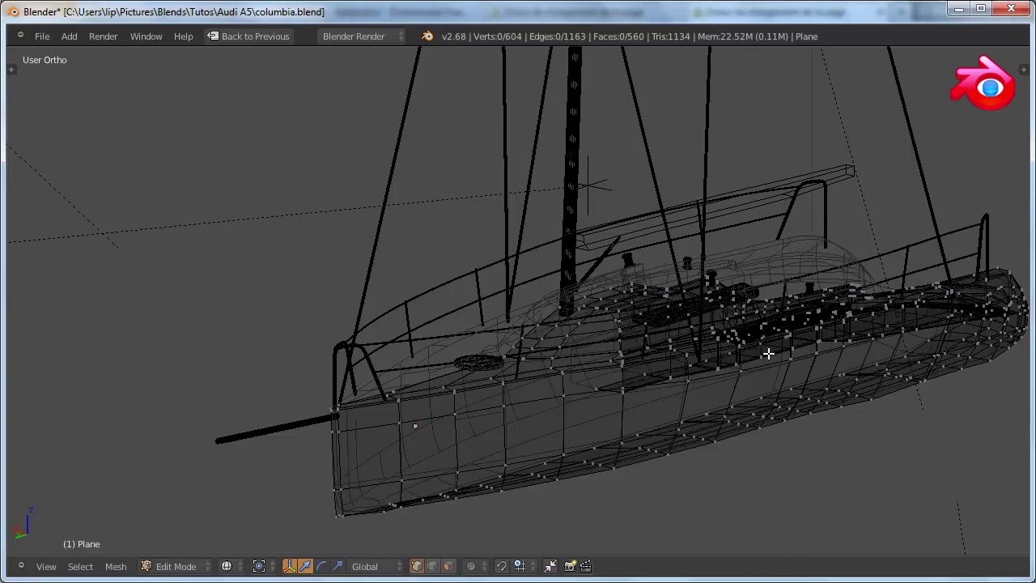
# Return the hull to Object Mode and display the whole sailboat in solid shading
pyautogui.scroll(-2, 869, 354)
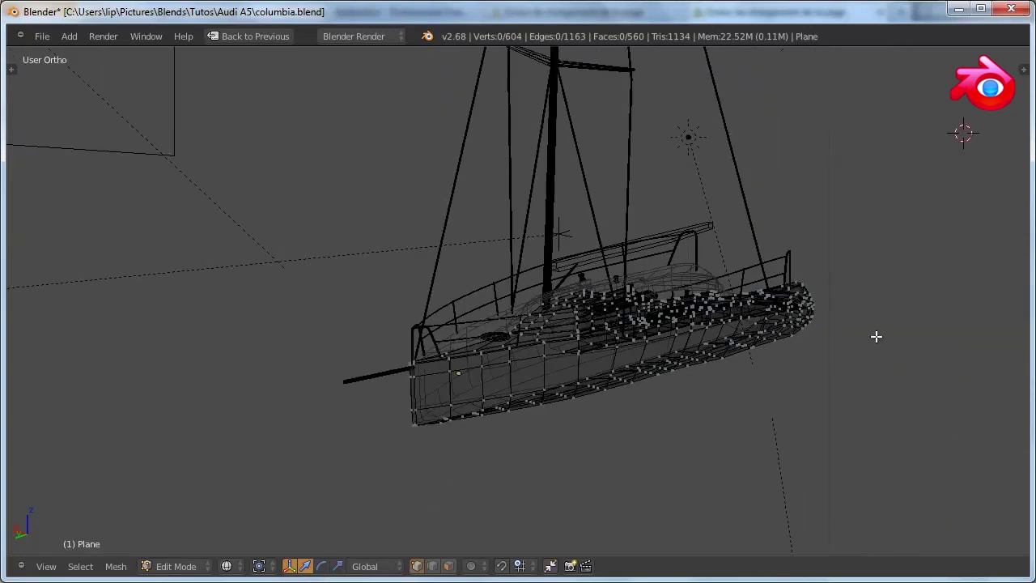
pyautogui.scroll(2, 874, 337)
pyautogui.press('Tab')
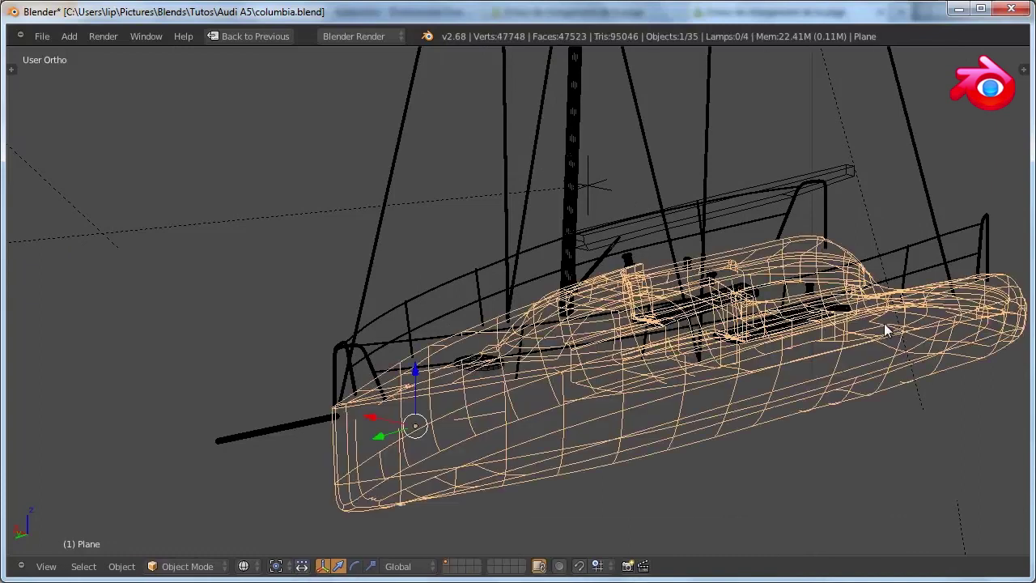
pyautogui.press('z')
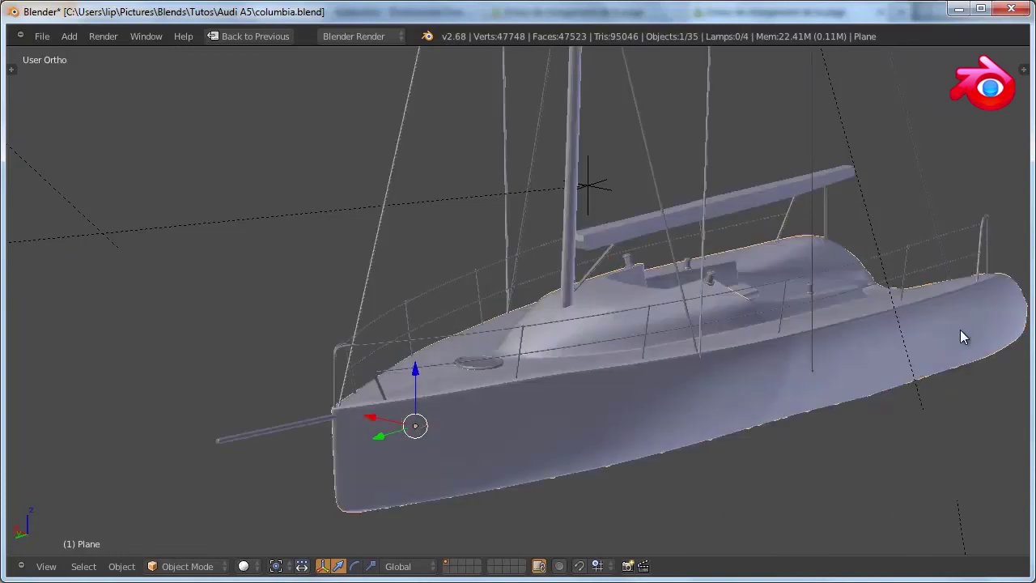
pyautogui.scroll(-2, 961, 330)
pyautogui.moveTo(950, 307); pyautogui.dragTo(779, 324, button='middle')
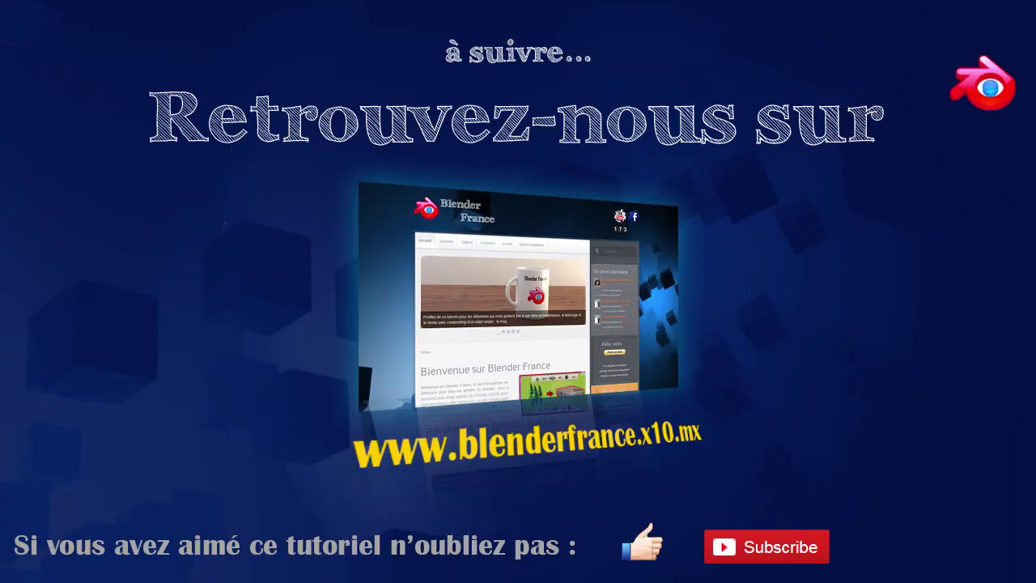